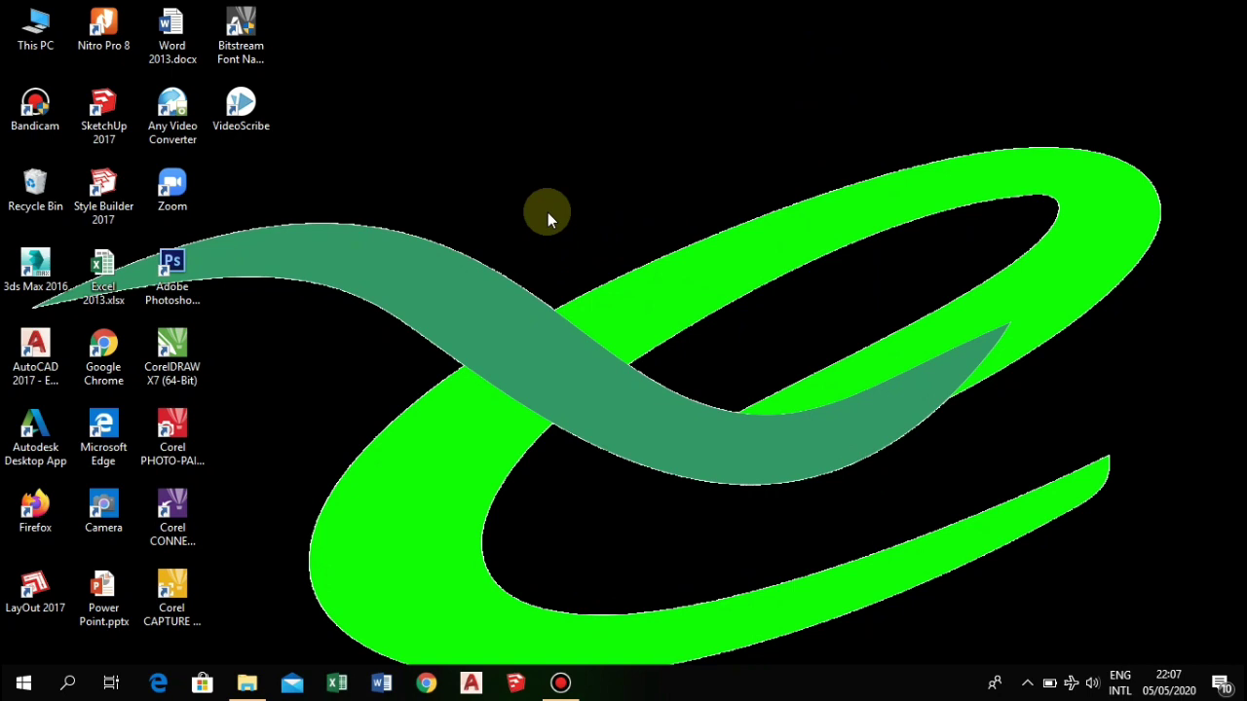
Step: Refresh the desktop twice, then bring up the MASTER SOFTWARE folder window
right_click(547, 212)
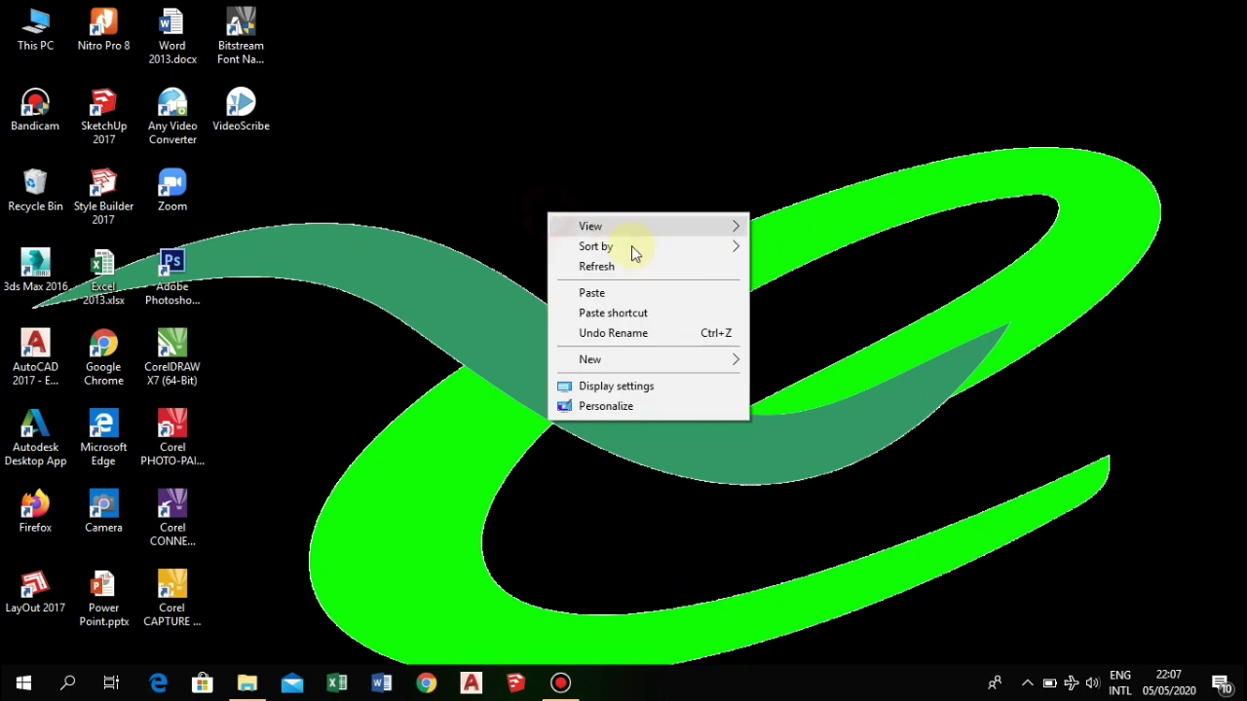
left_click(610, 269)
right_click(536, 207)
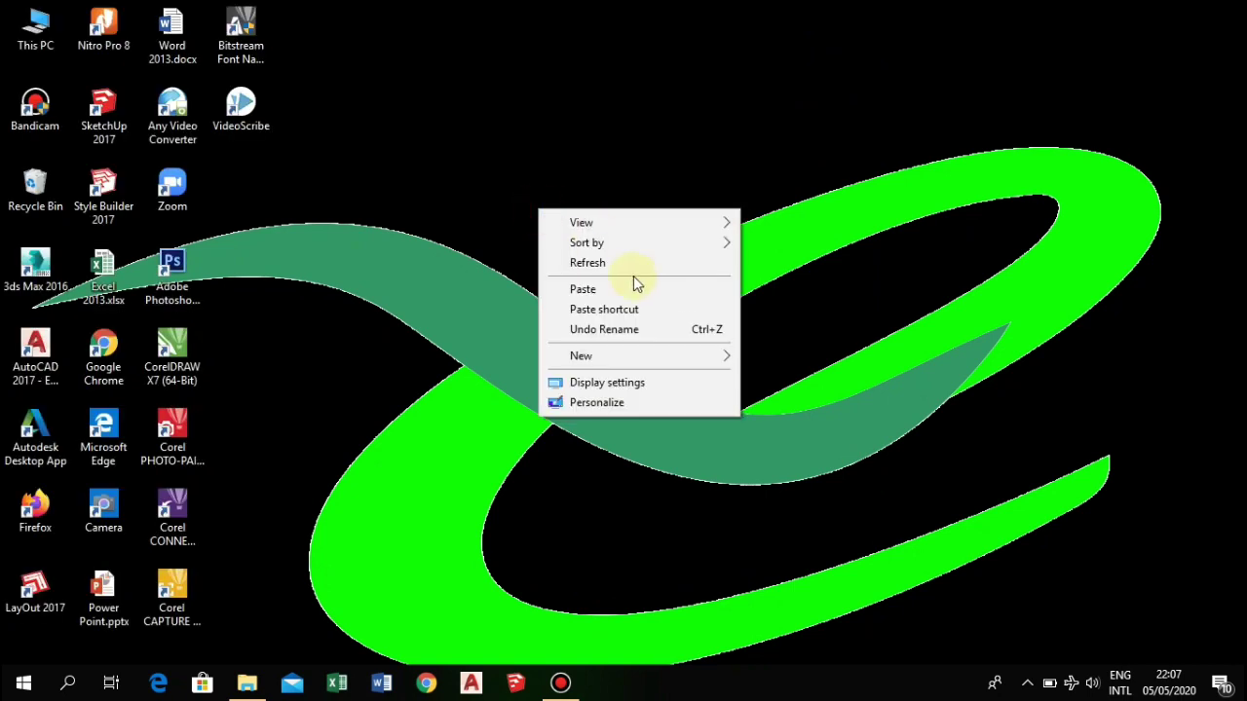
left_click(622, 264)
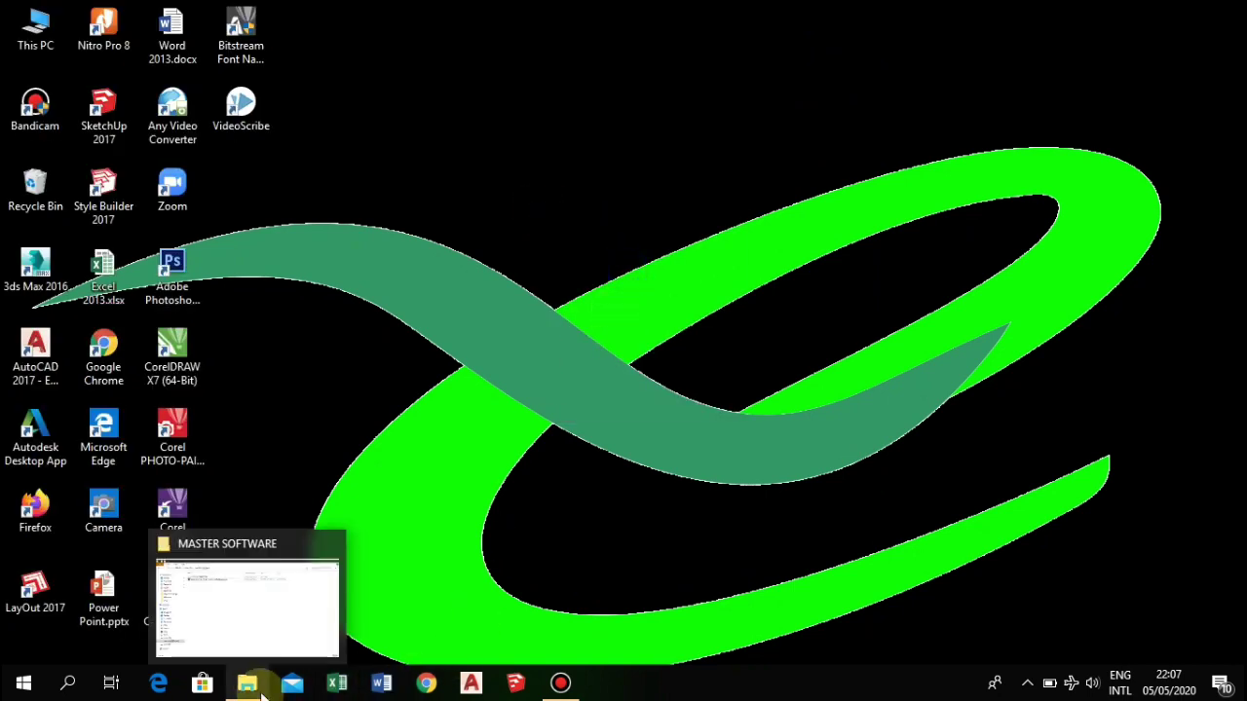
left_click(246, 682)
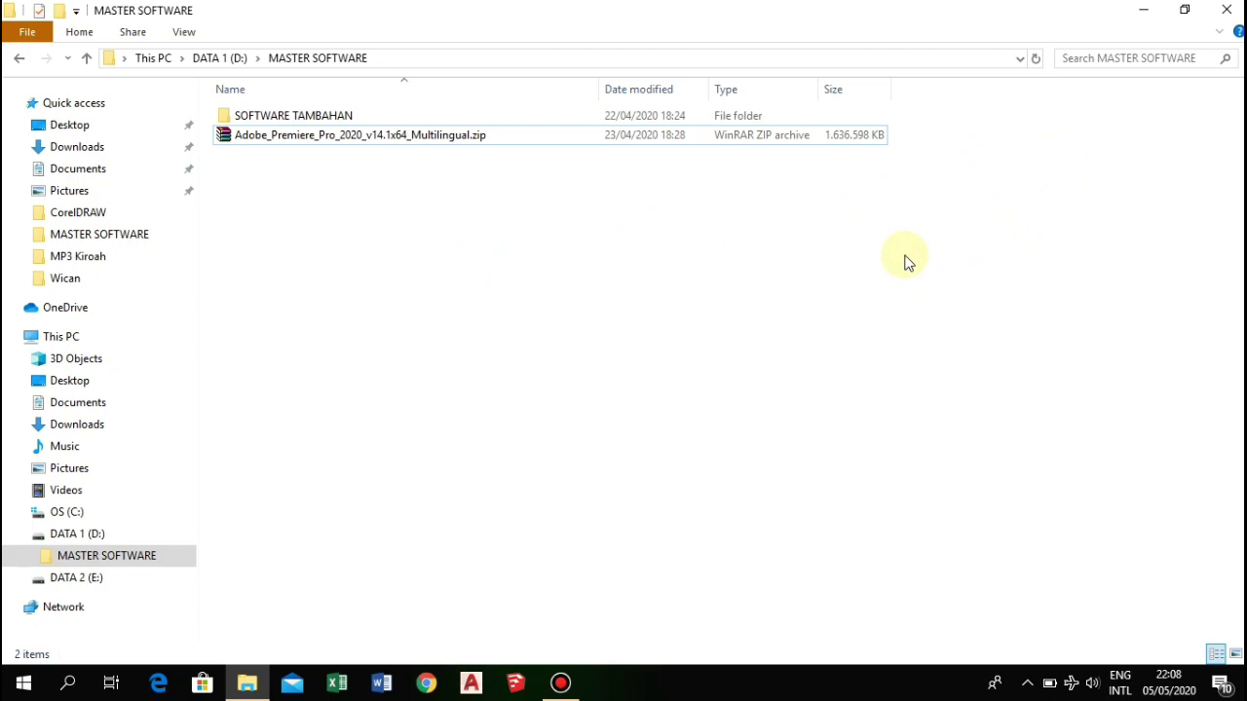
Step: Minimize the folder, refresh the desktop twice more, and restore MASTER SOFTWARE
left_click(1143, 10)
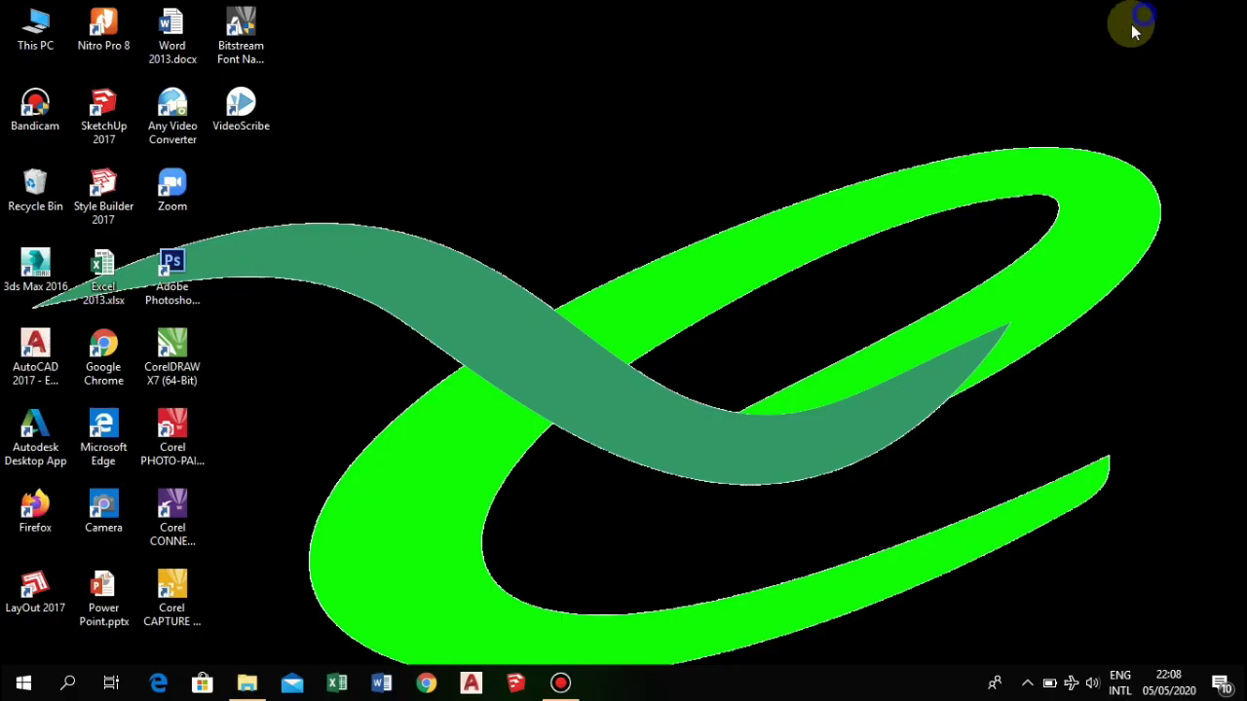
right_click(617, 171)
left_click(708, 228)
right_click(657, 226)
left_click(728, 279)
mouse_move(246, 683)
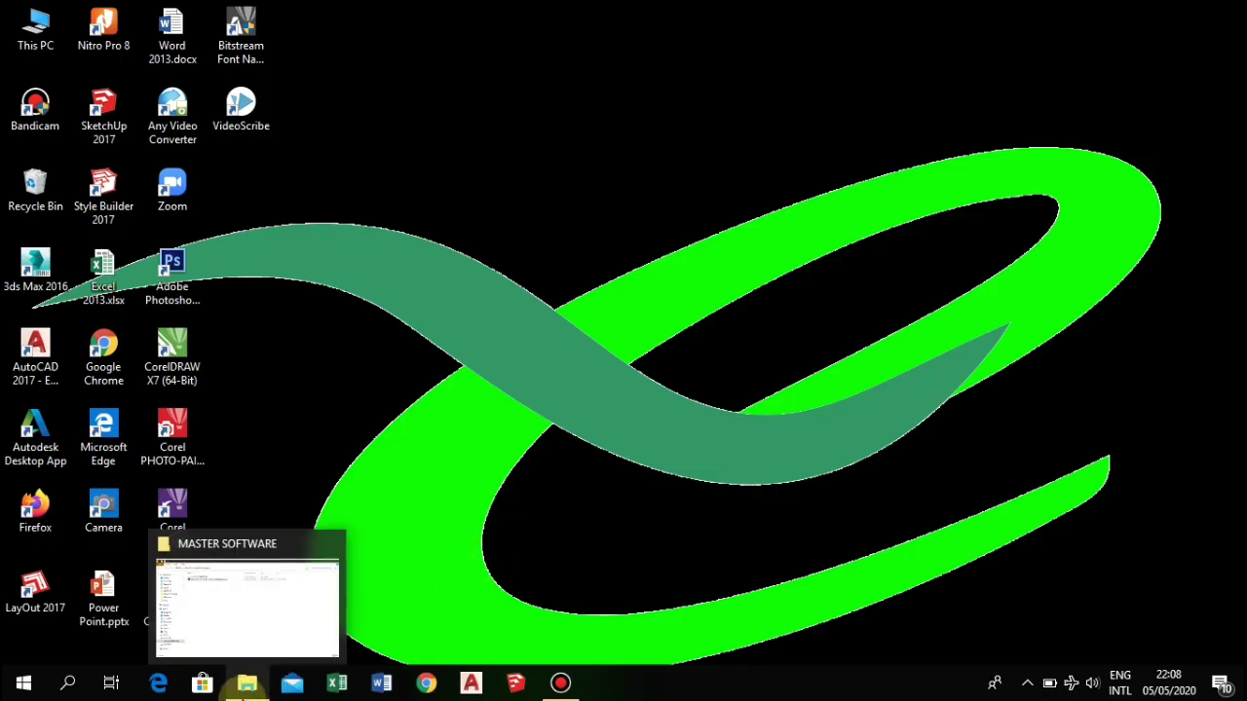
left_click(247, 683)
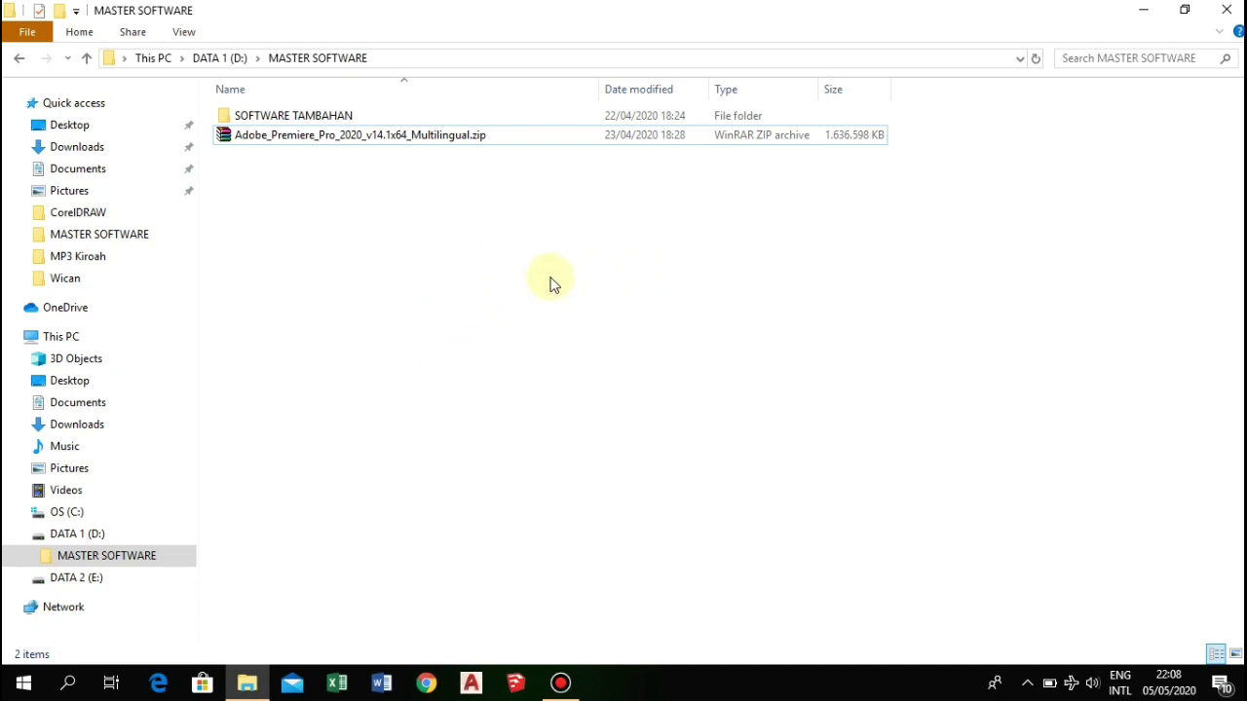
right_click(358, 224)
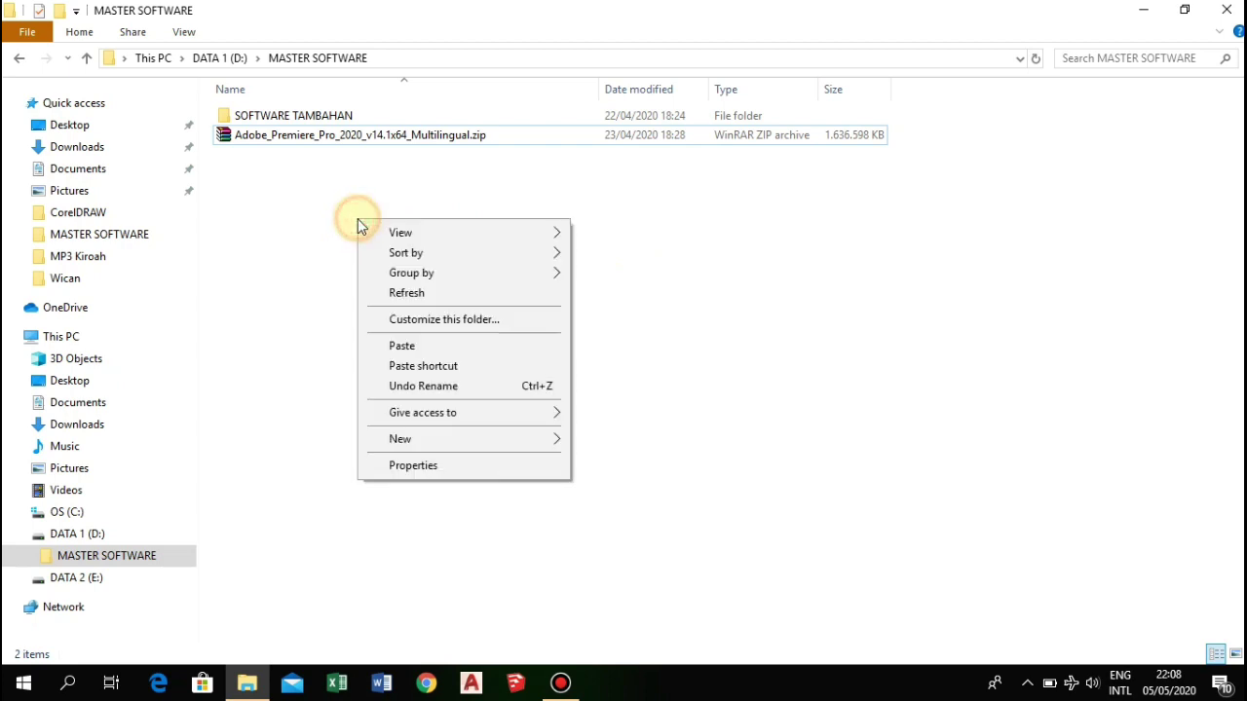
left_click(464, 289)
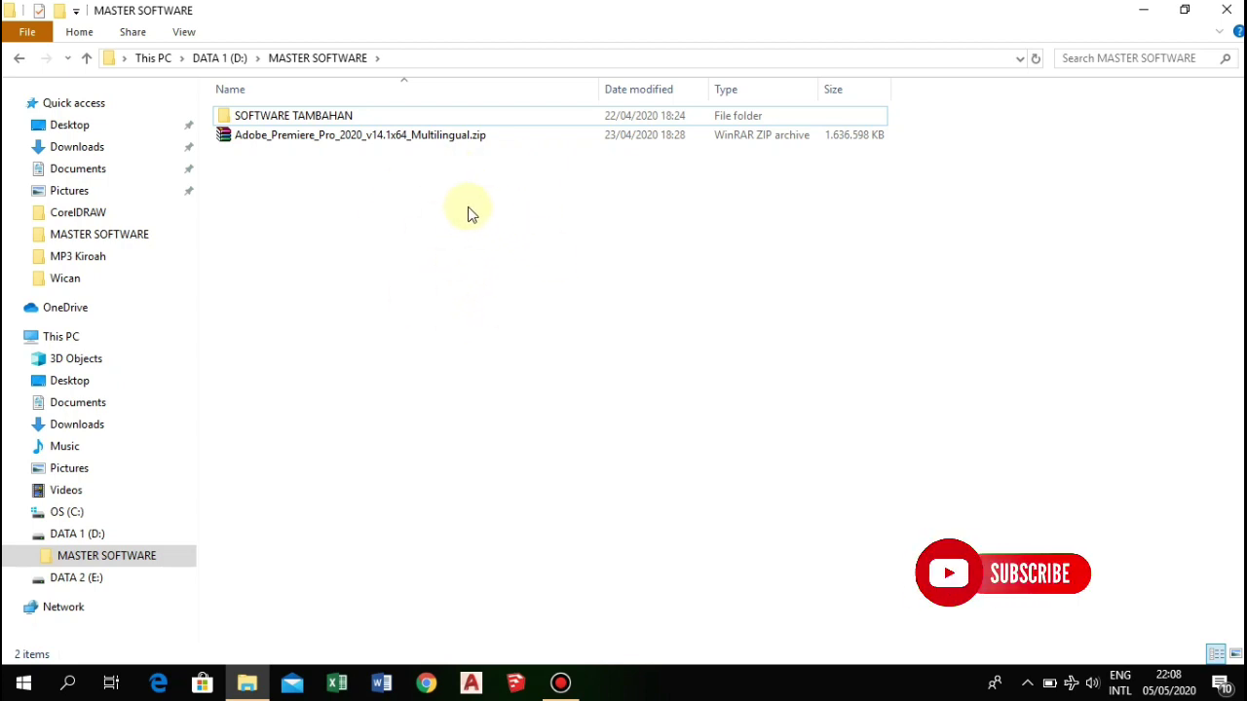
Step: Extract Adobe_Premiere_Pro_2020_v14.1x64_Multilingual.zip into its own matching folder with WinRAR
right_click(410, 136)
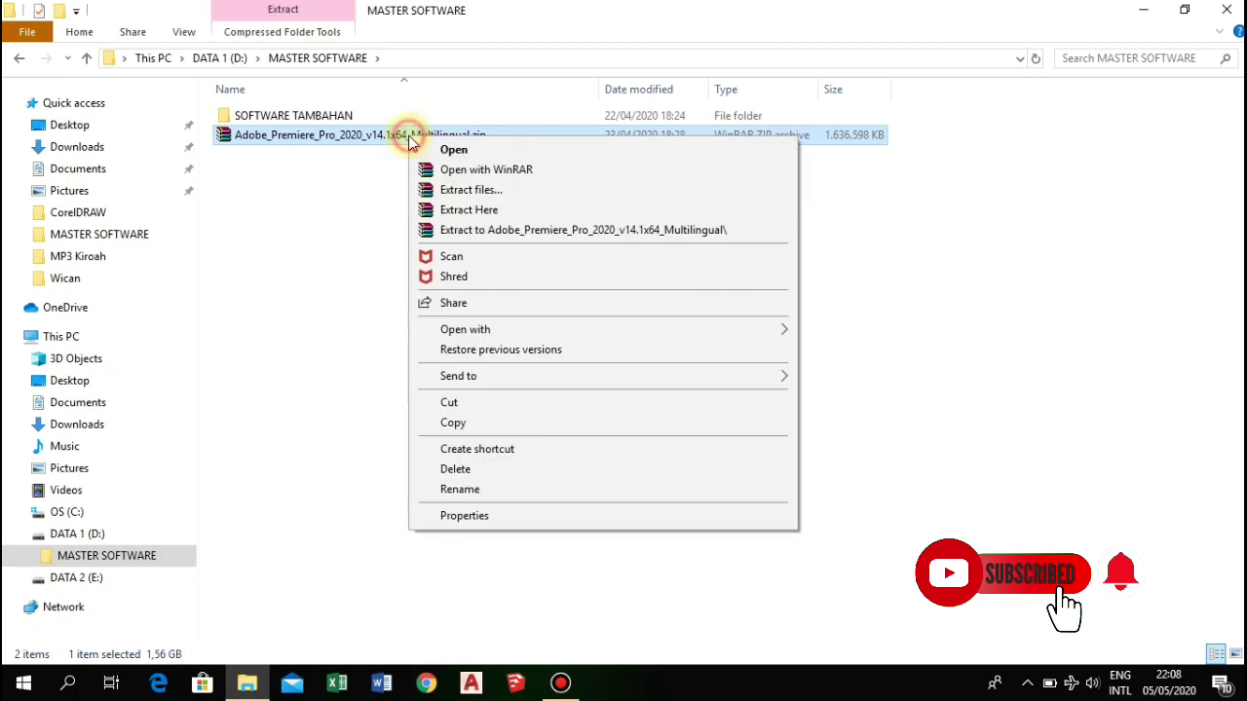
left_click(523, 192)
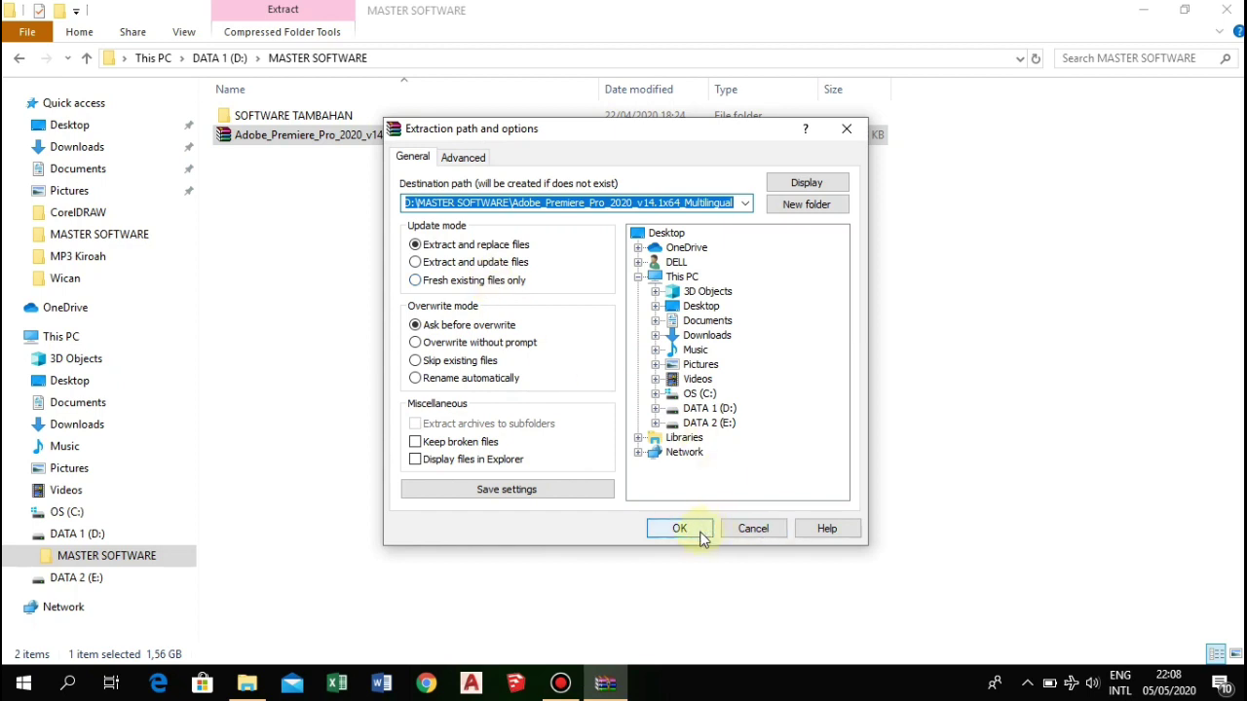
left_click(679, 528)
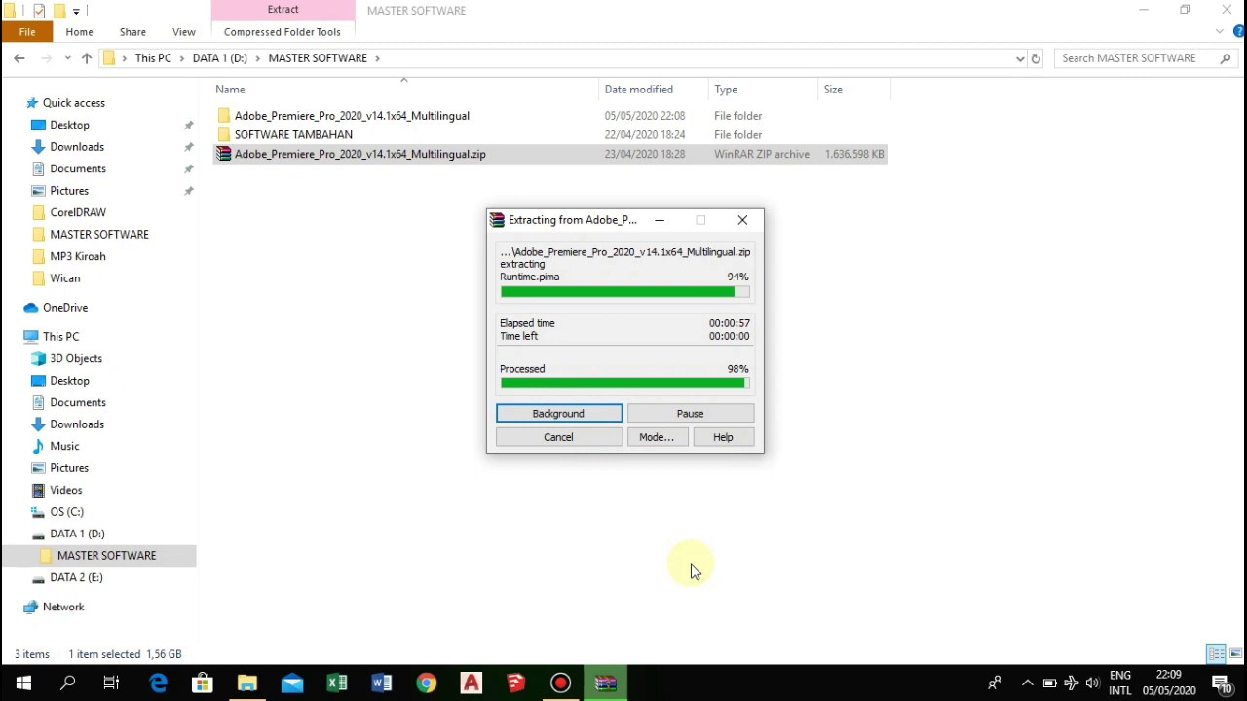
Step: Open the extracted Premiere Pro folder and its inner installer subfolder, selecting Set-up.exe
double_click(399, 115)
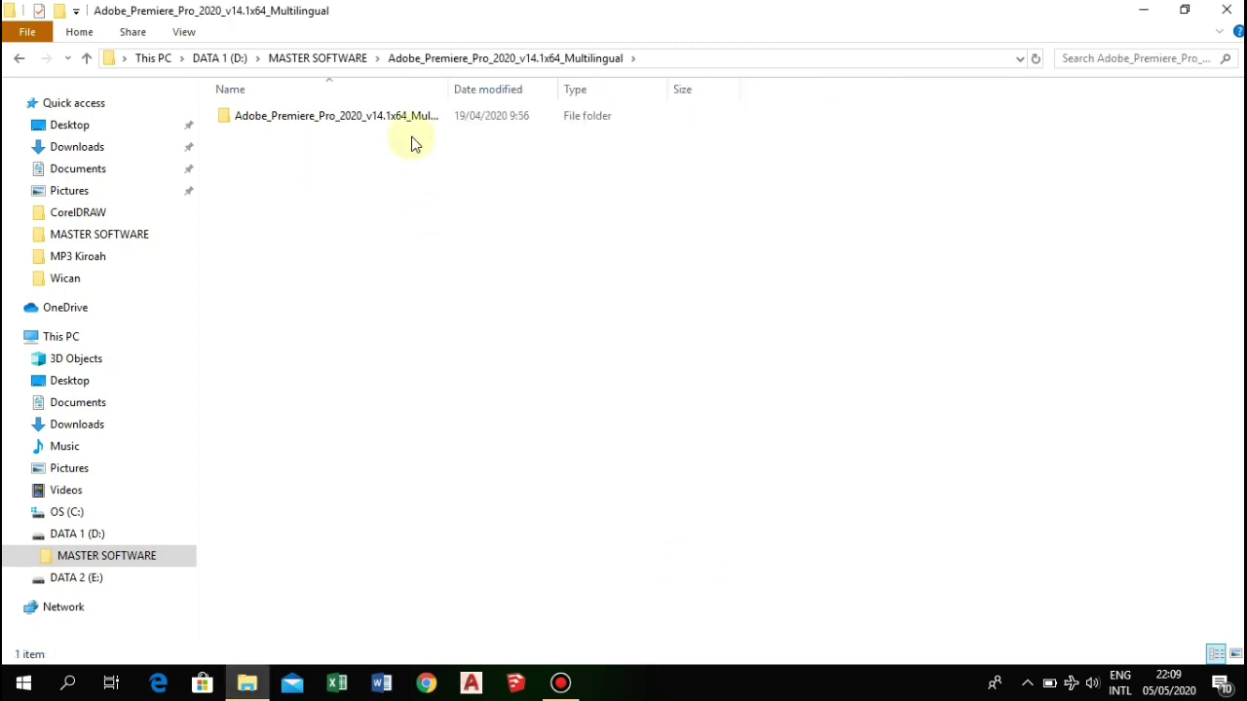
double_click(399, 117)
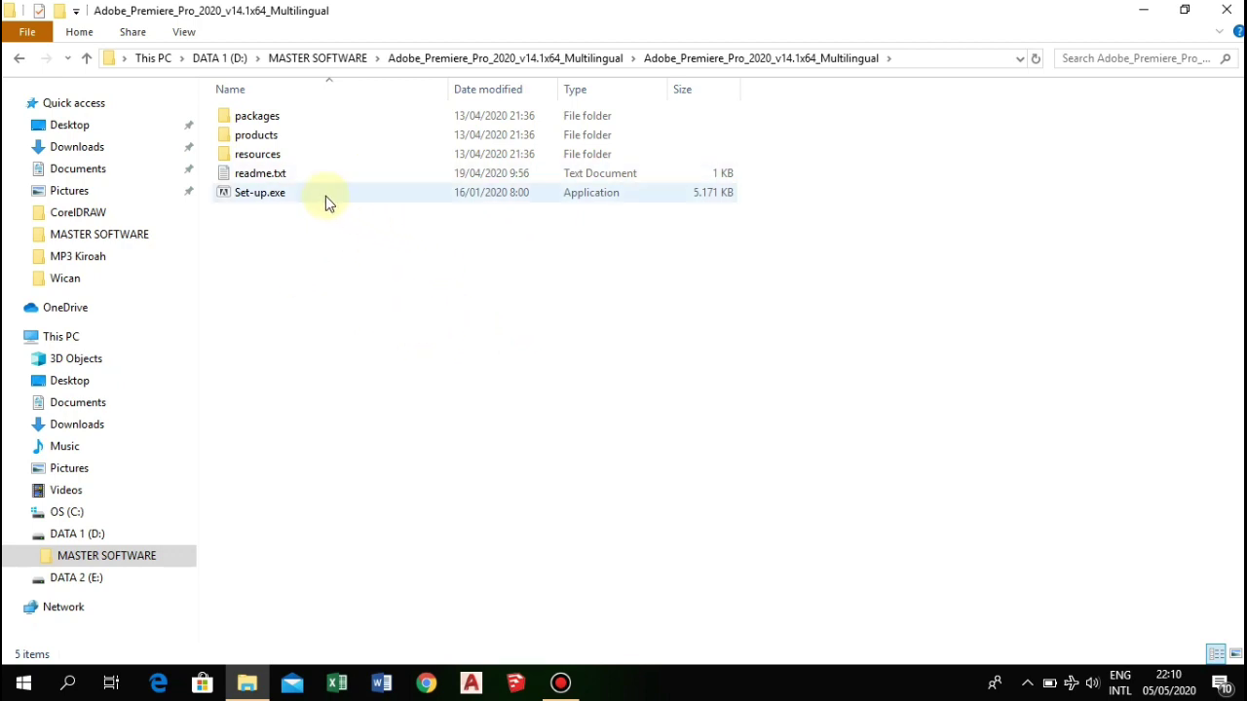
mouse_move(326, 195)
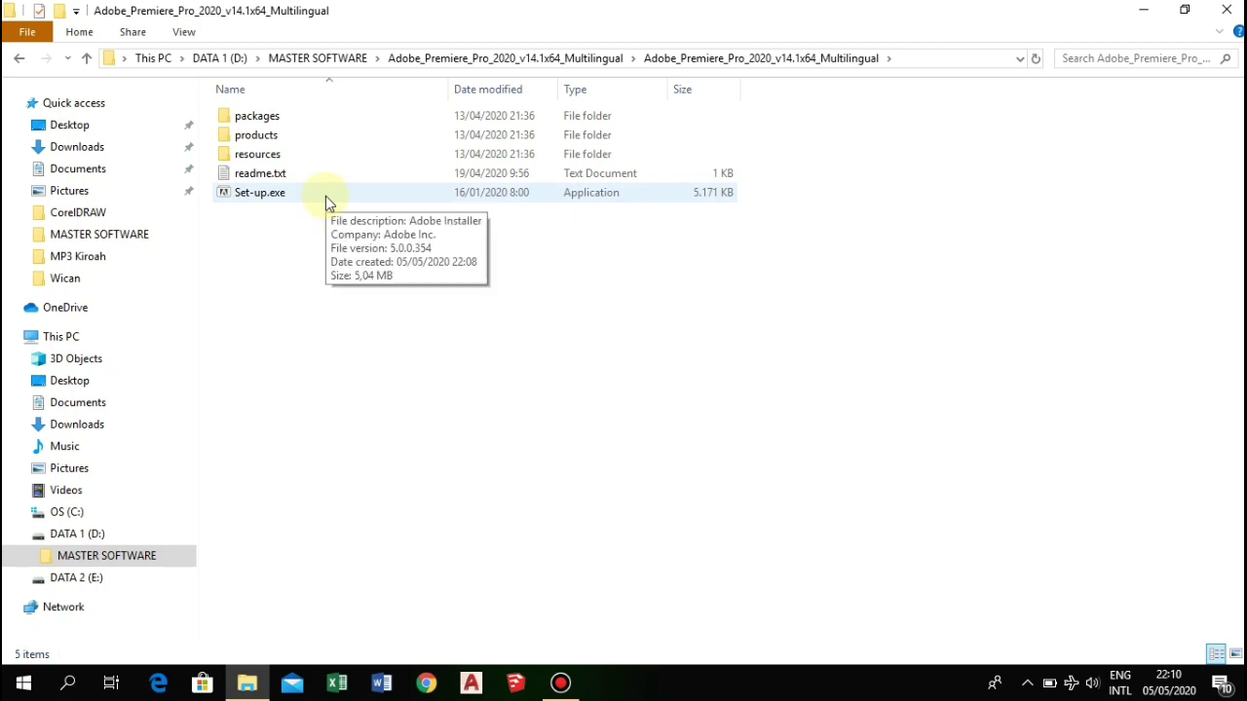
left_click(324, 195)
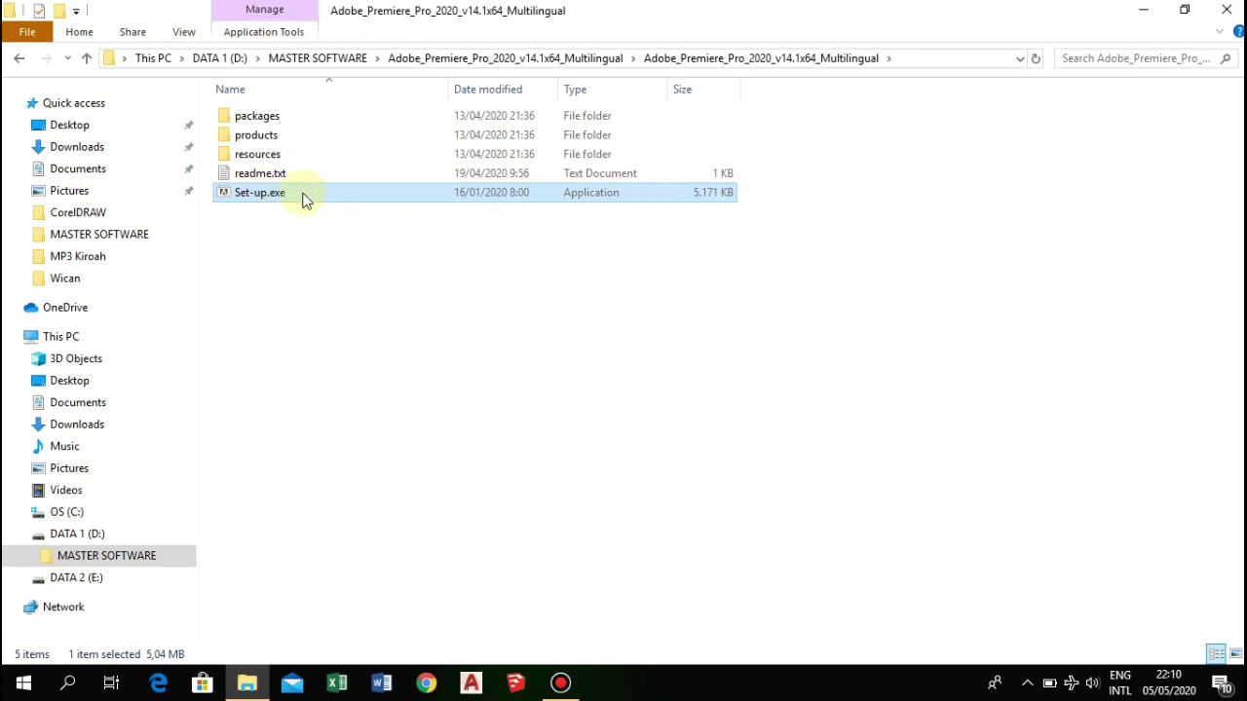
mouse_move(312, 205)
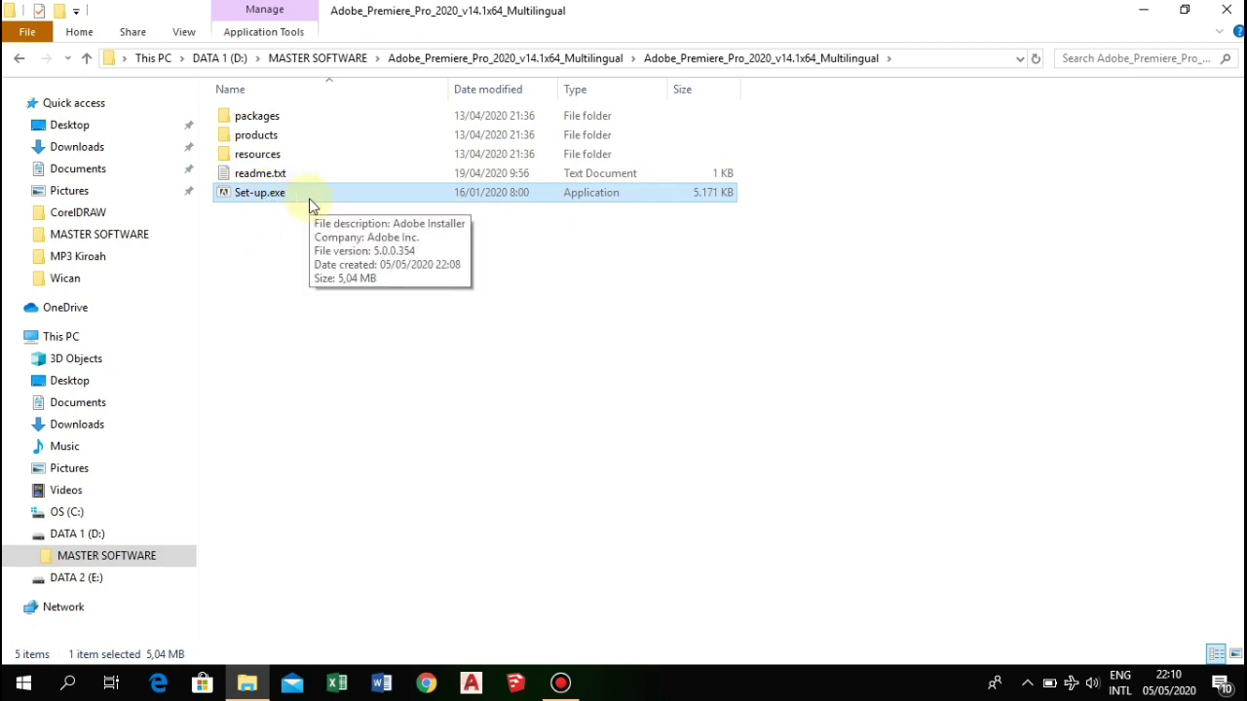
Step: Browse the packages, products and resources folders, returning to the installer folder each time
double_click(306, 115)
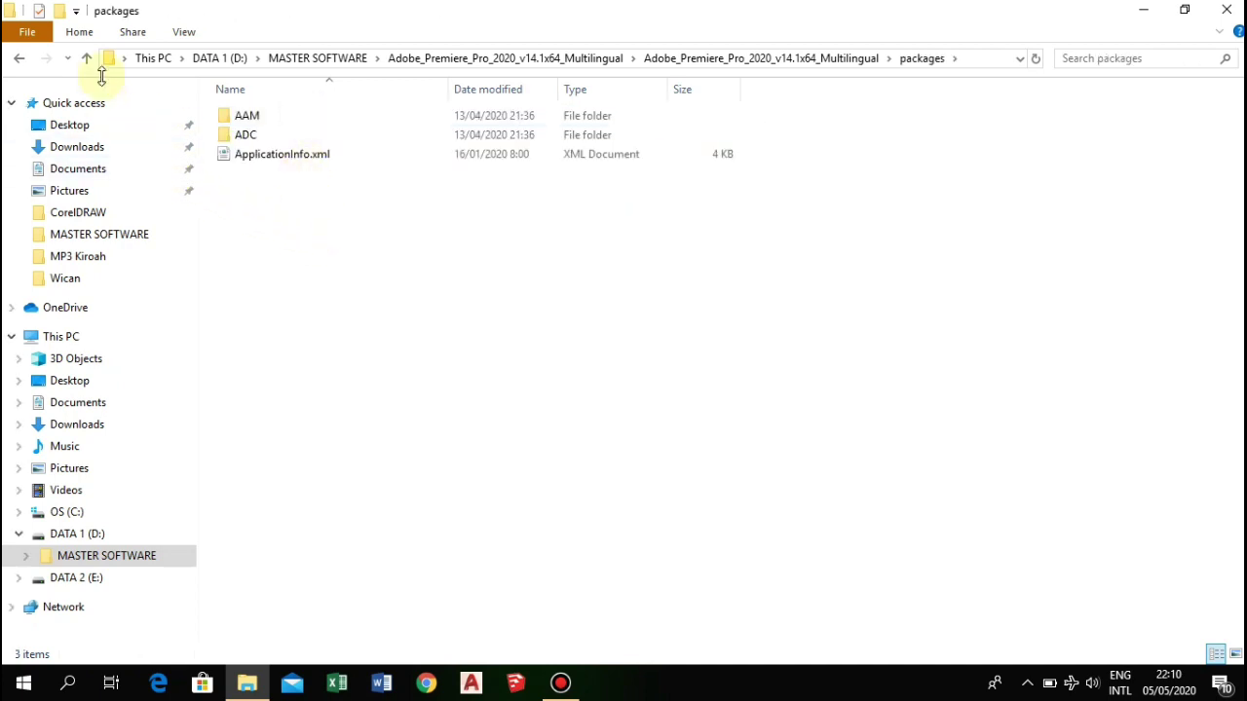
left_click(89, 60)
double_click(276, 137)
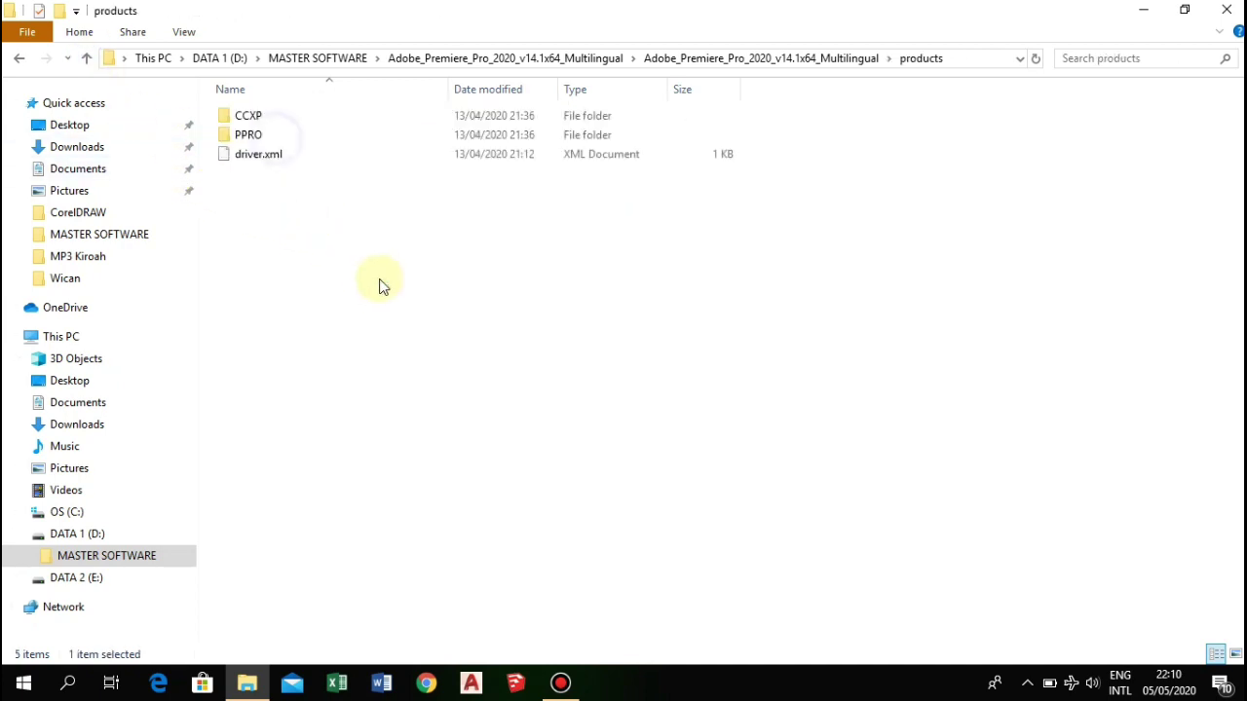
left_click(86, 58)
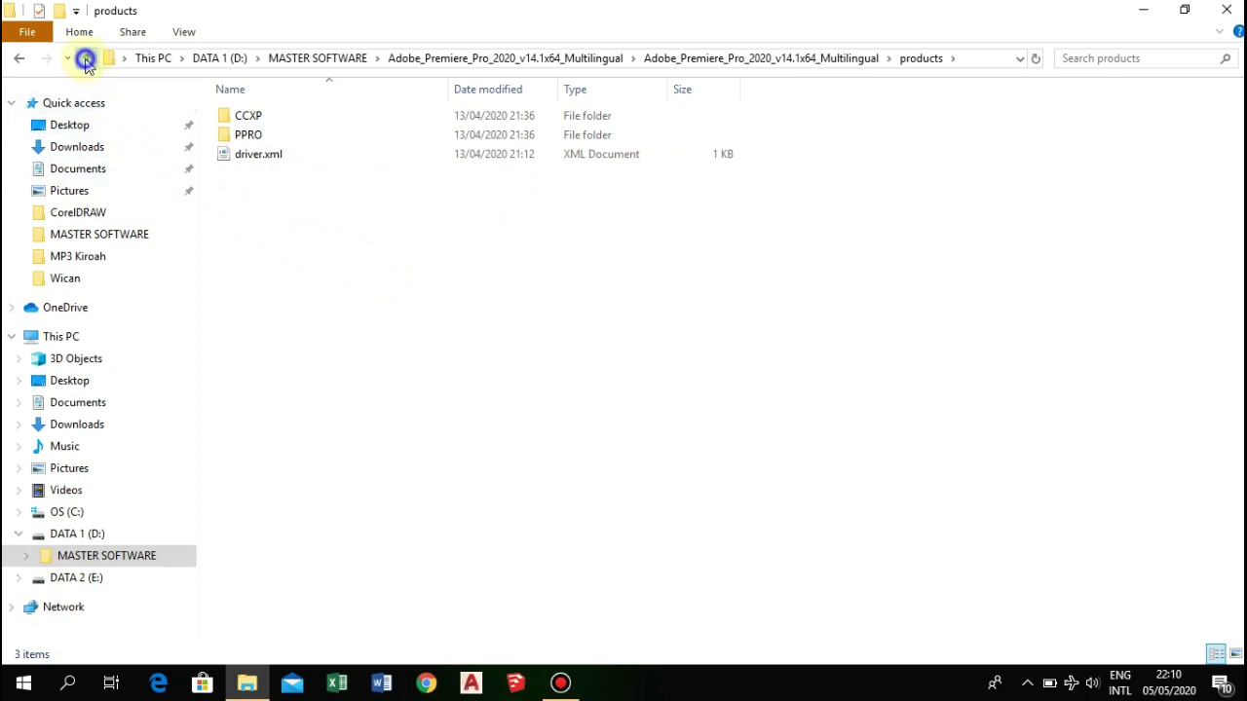
double_click(275, 155)
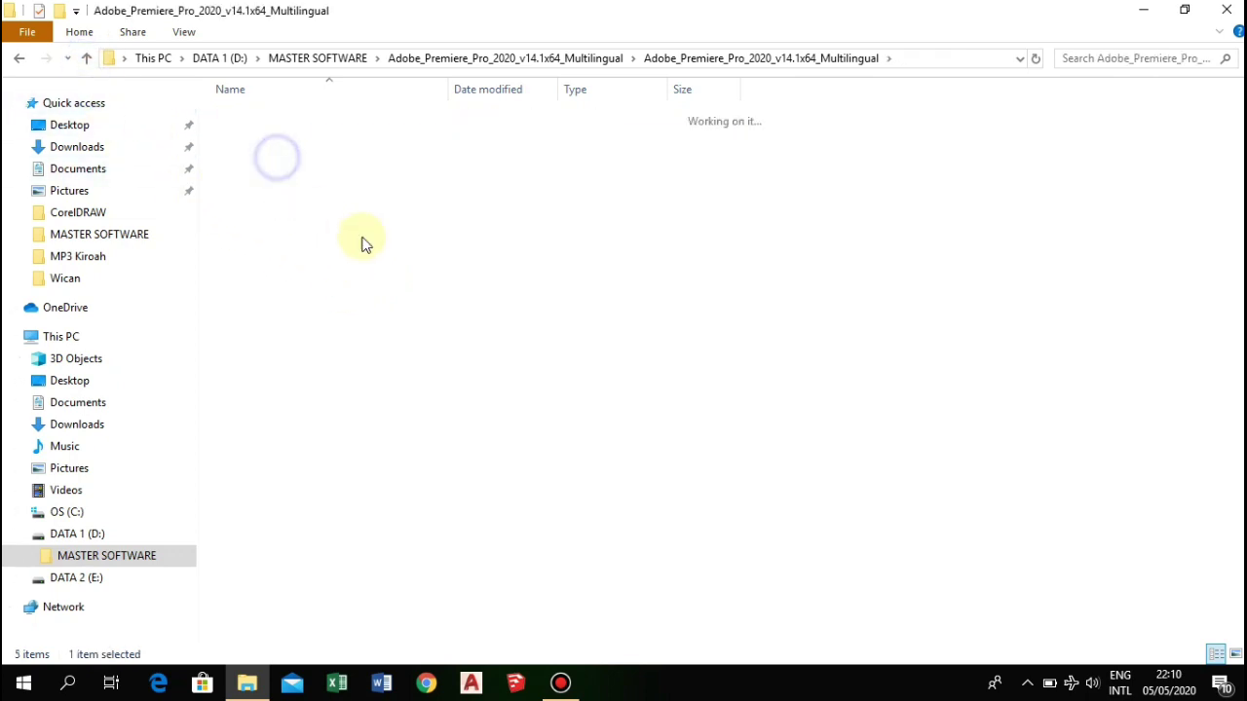
left_click(91, 61)
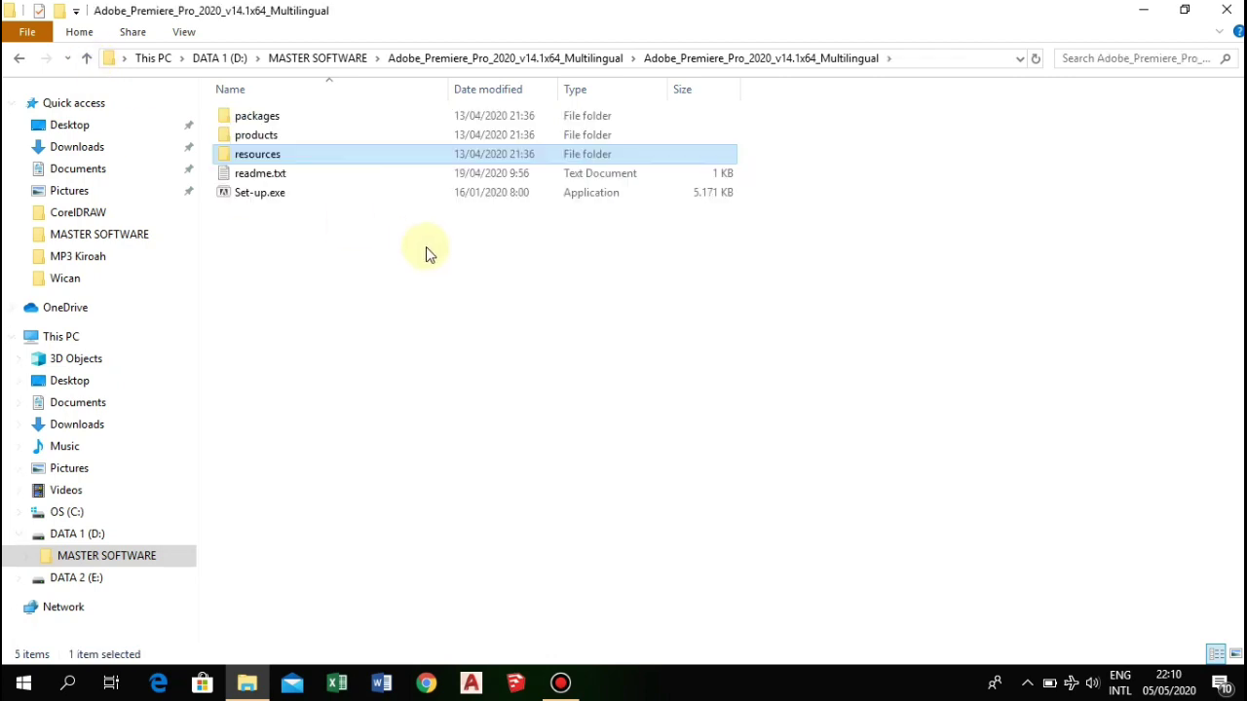
double_click(304, 173)
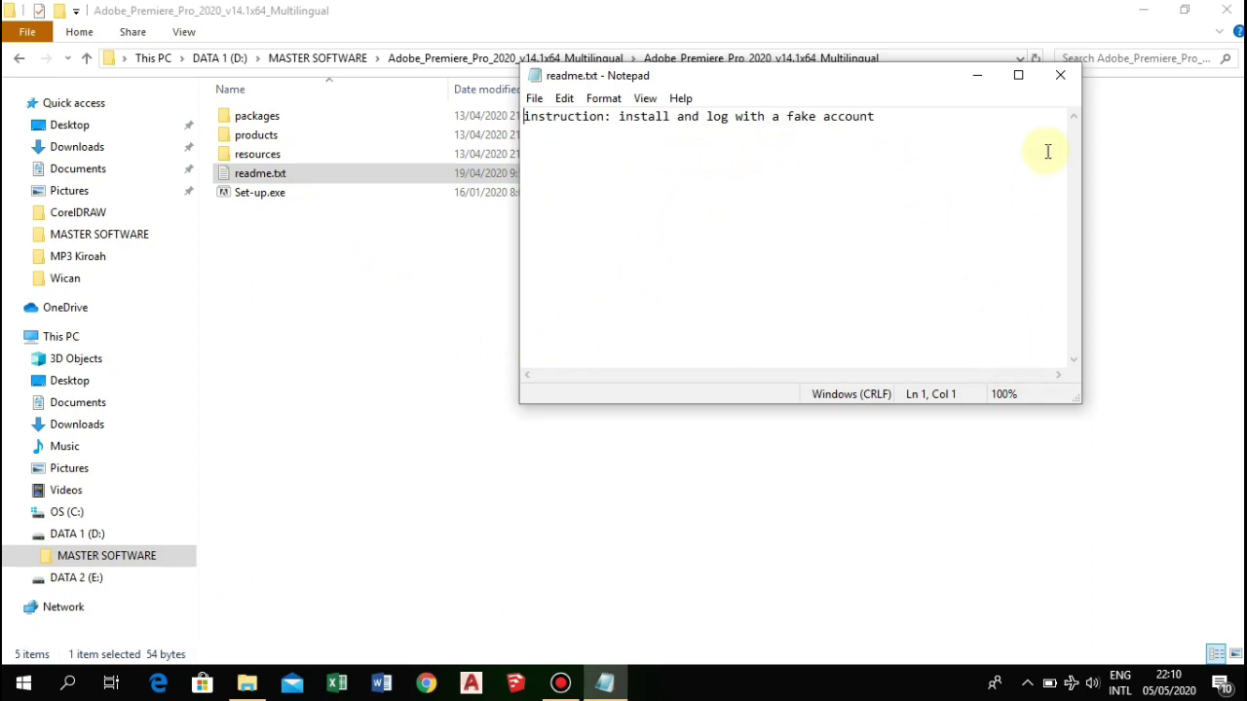
left_click(1060, 75)
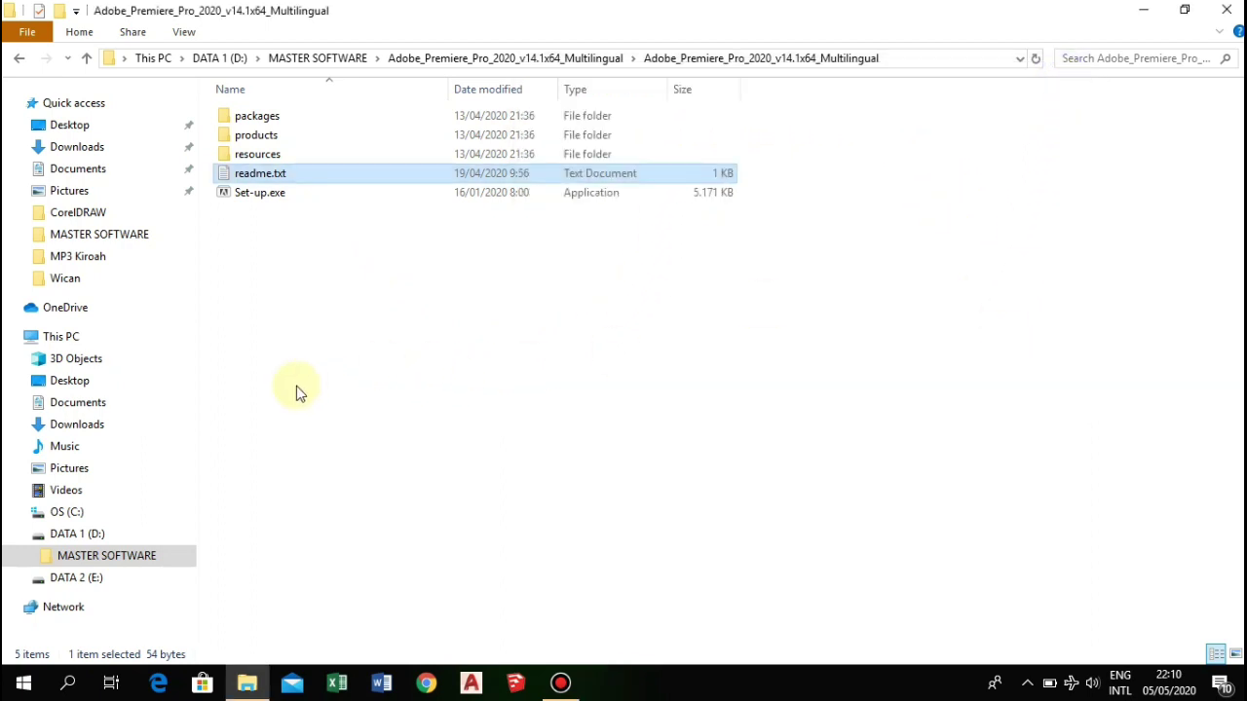
Step: Launch Set-up.exe and let it run past the Windows SmartScreen warning
double_click(300, 197)
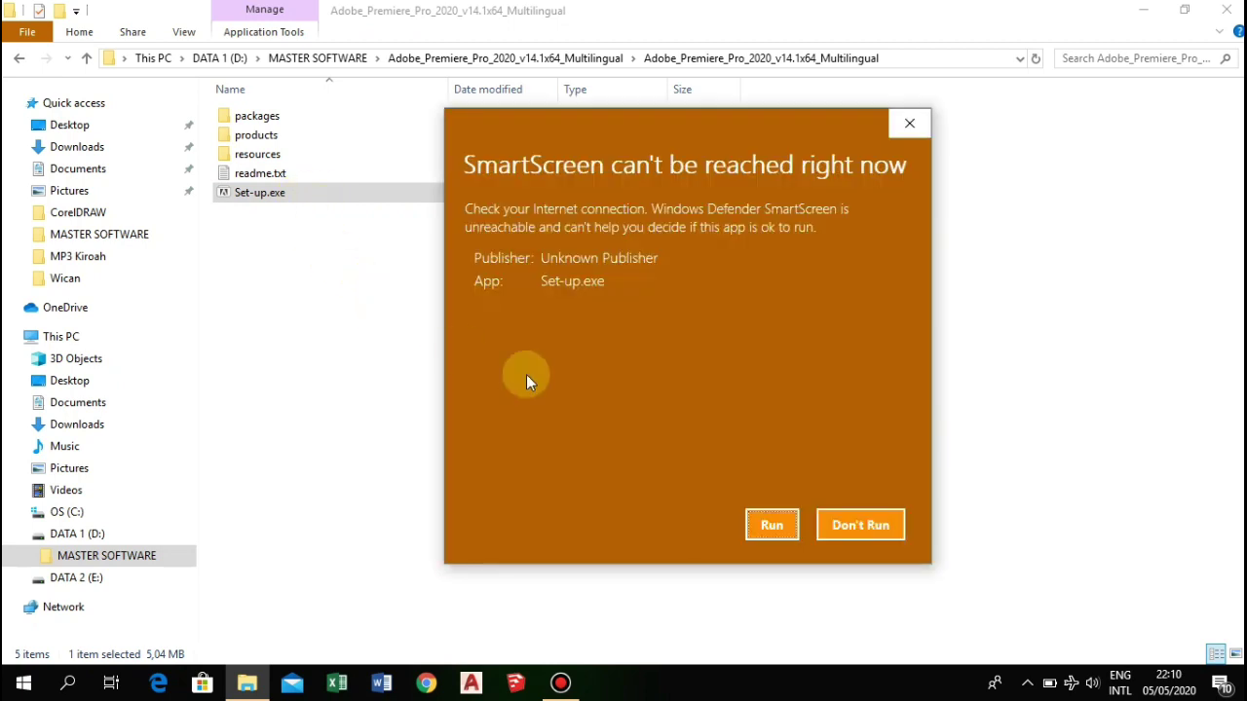
left_click(758, 524)
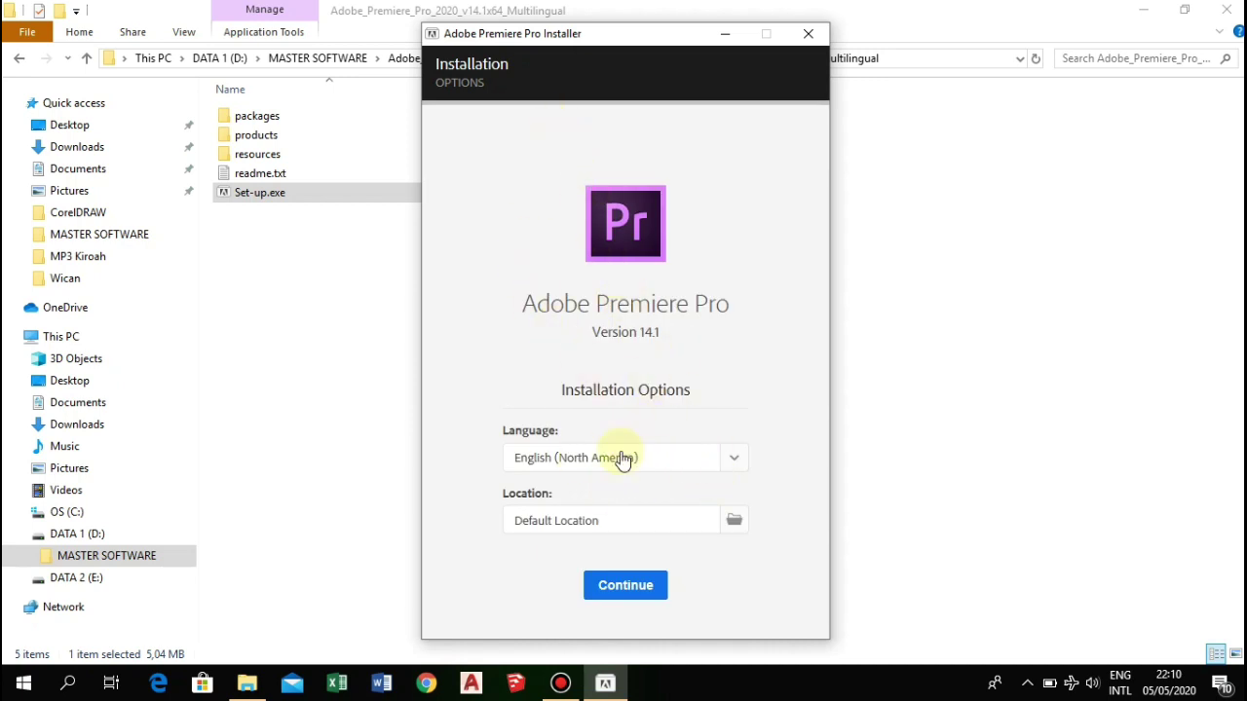
Step: Choose English (International) as the installation language, keeping Default Location
left_click(732, 458)
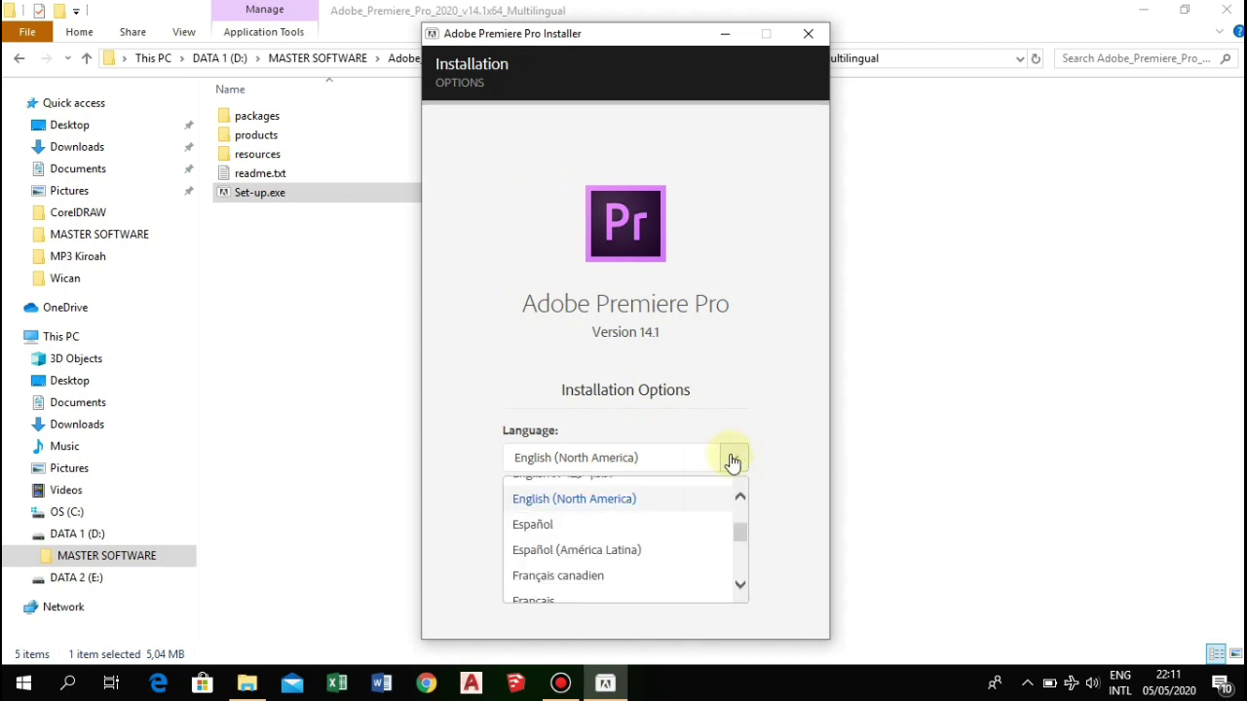
scroll(634, 545, "up", 4)
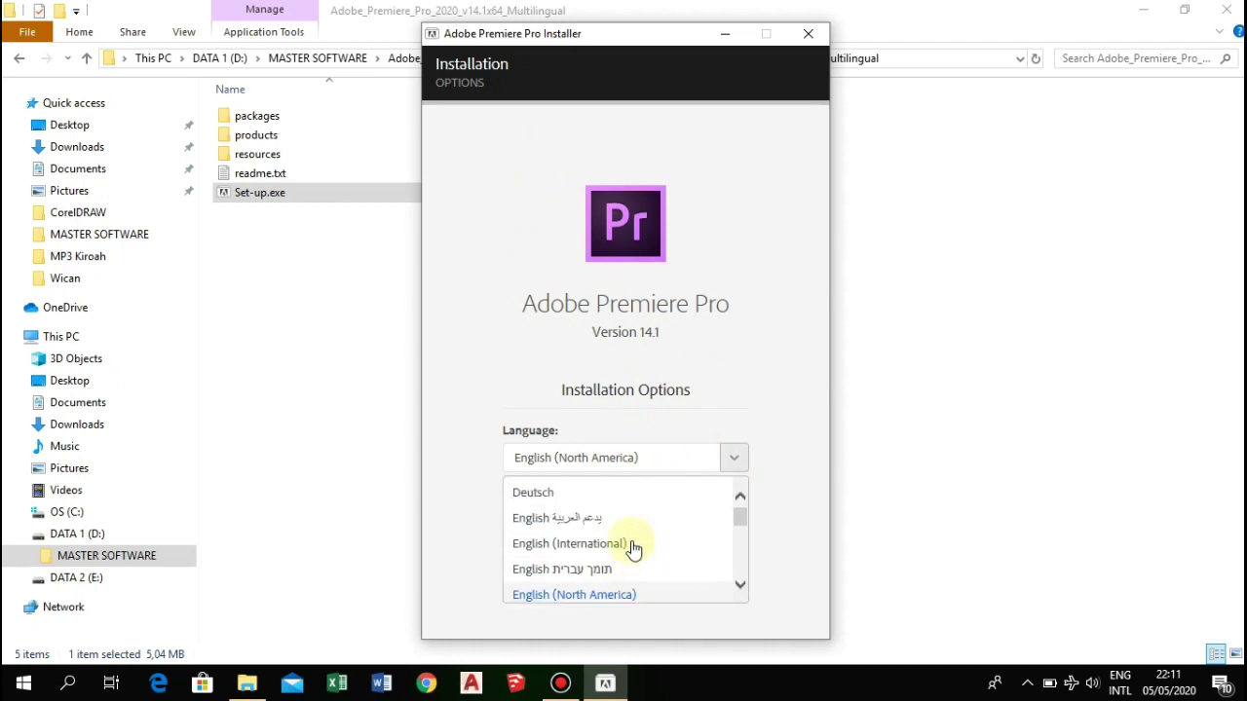
scroll(634, 549, "down", 2)
scroll(633, 548, "down", 2)
scroll(633, 550, "down", 3)
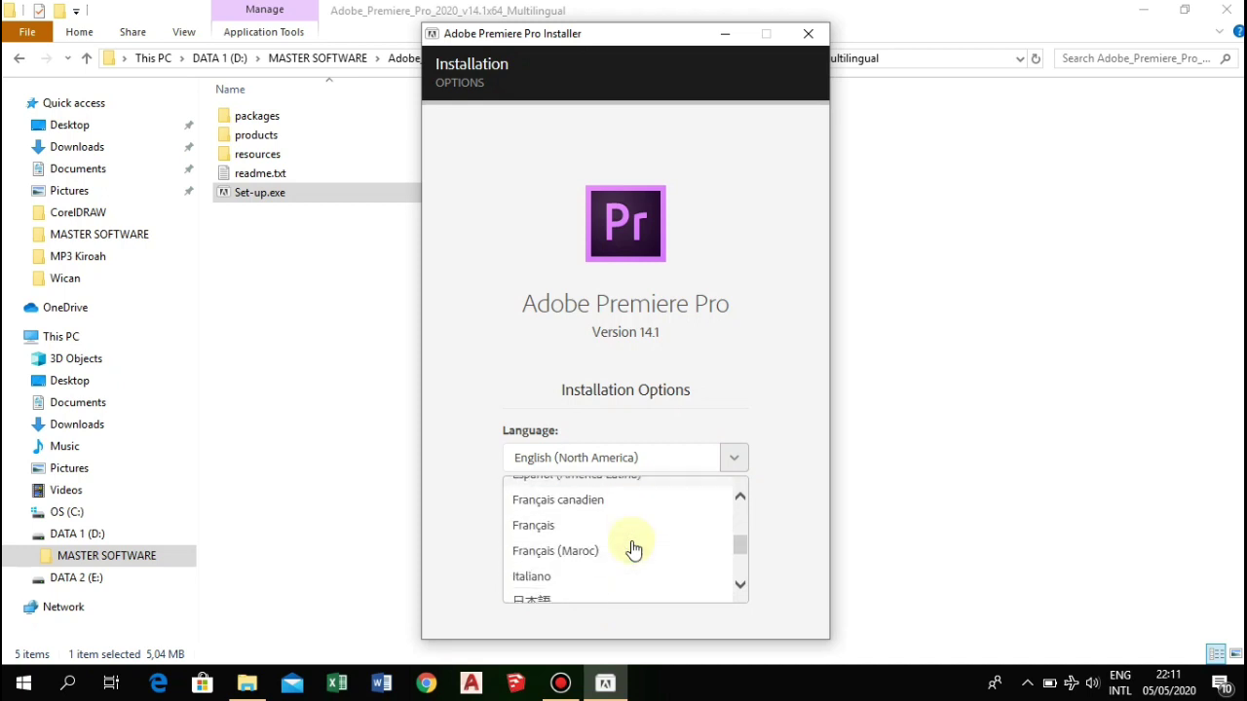
scroll(633, 551, "down", 2)
scroll(634, 551, "down", 3)
scroll(634, 550, "up", 4)
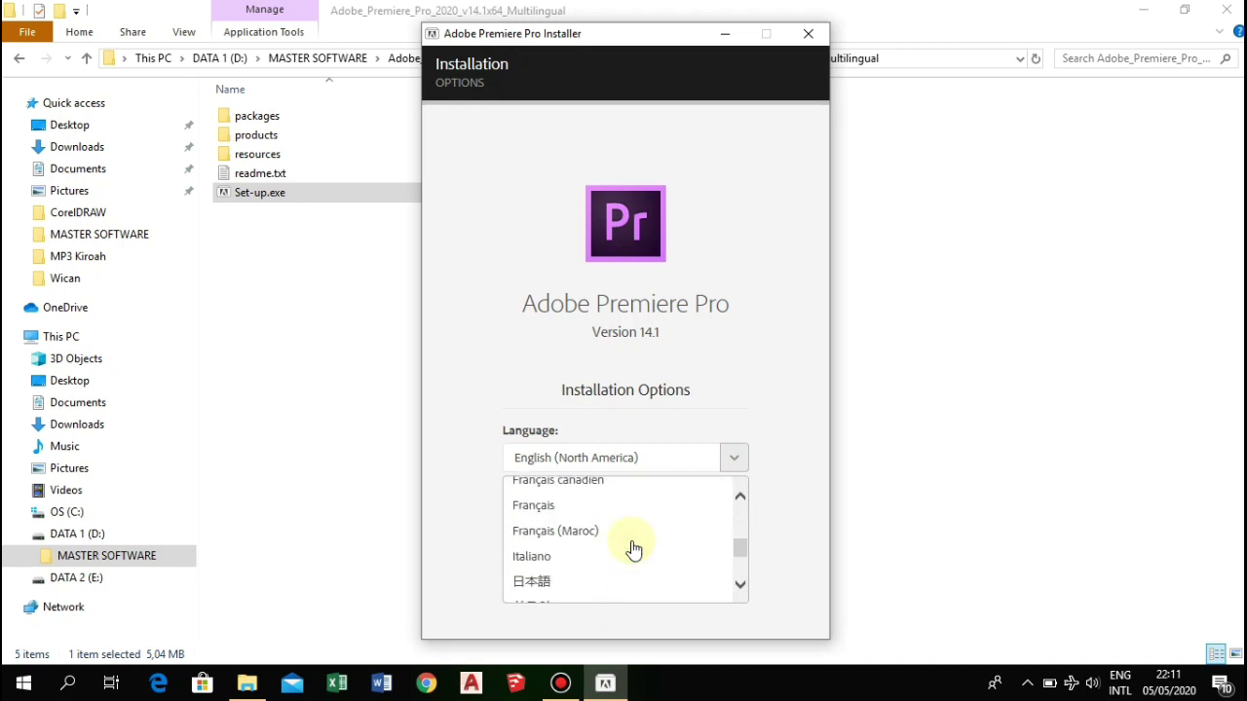
scroll(631, 550, "up", 3)
scroll(634, 550, "up", 1)
scroll(634, 548, "up", 2)
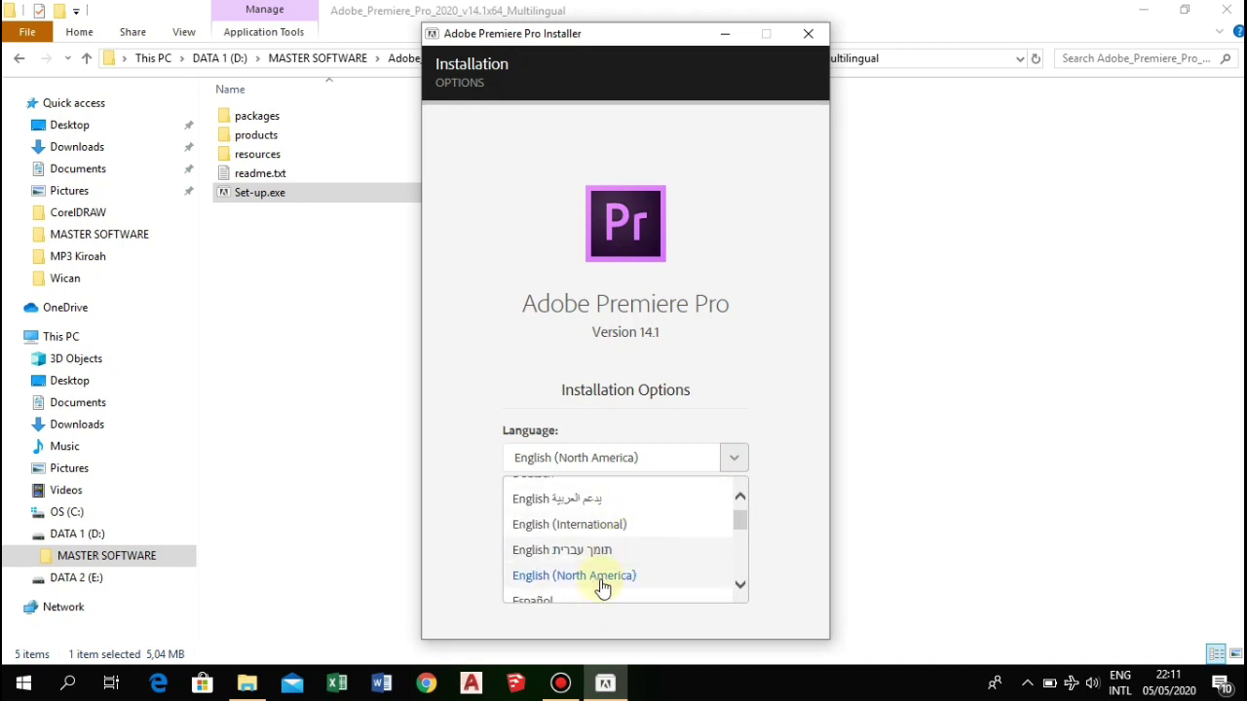
left_click(604, 525)
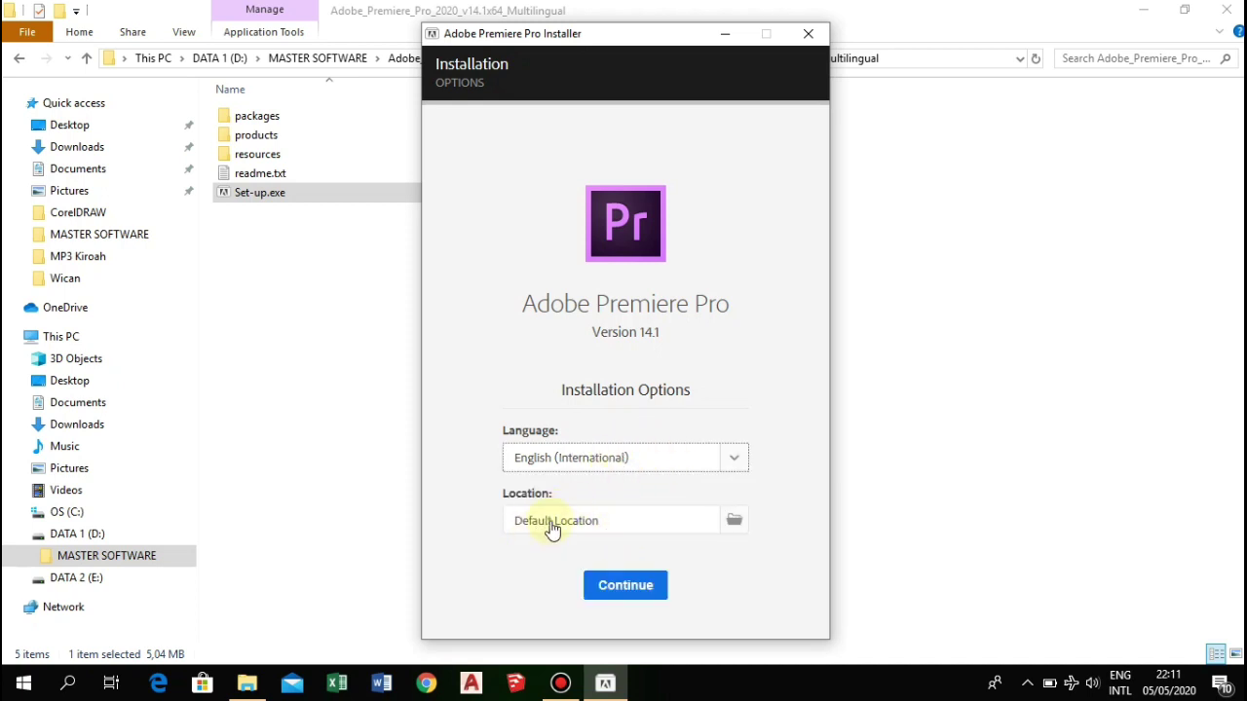
Step: Start installing Premiere Pro 14.1 and minimize File Explorer while it runs
left_click(629, 590)
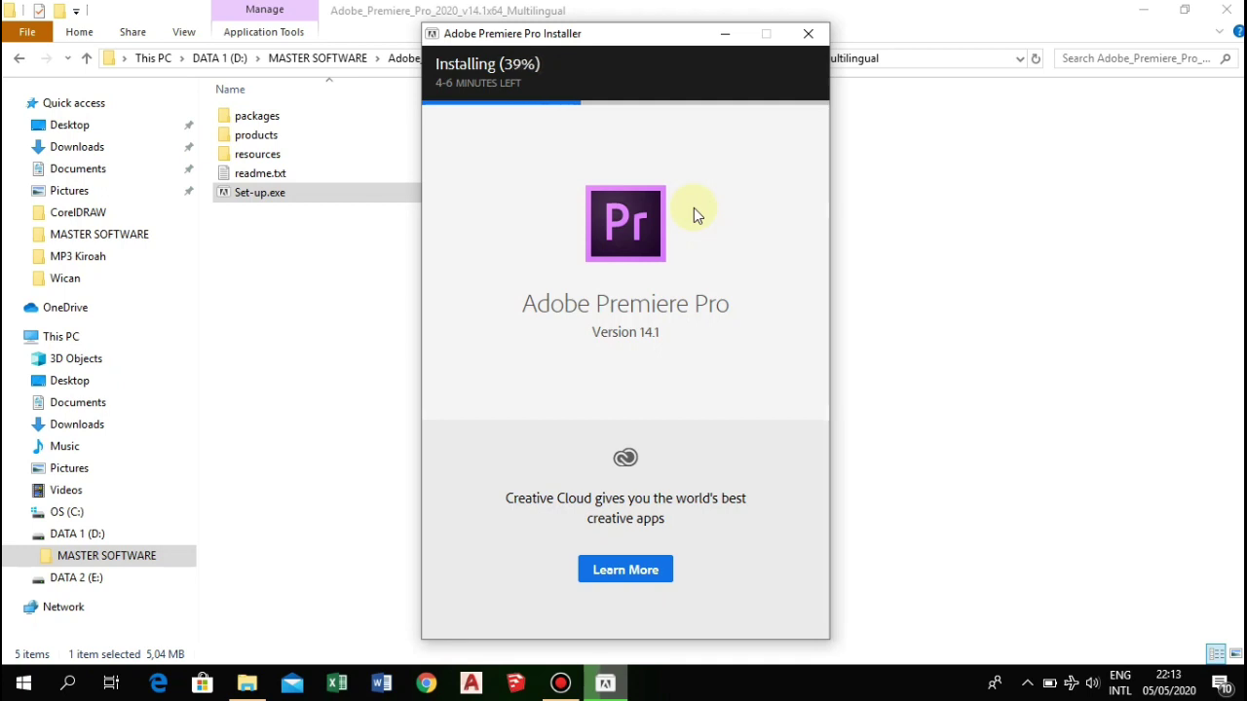
left_click(1143, 10)
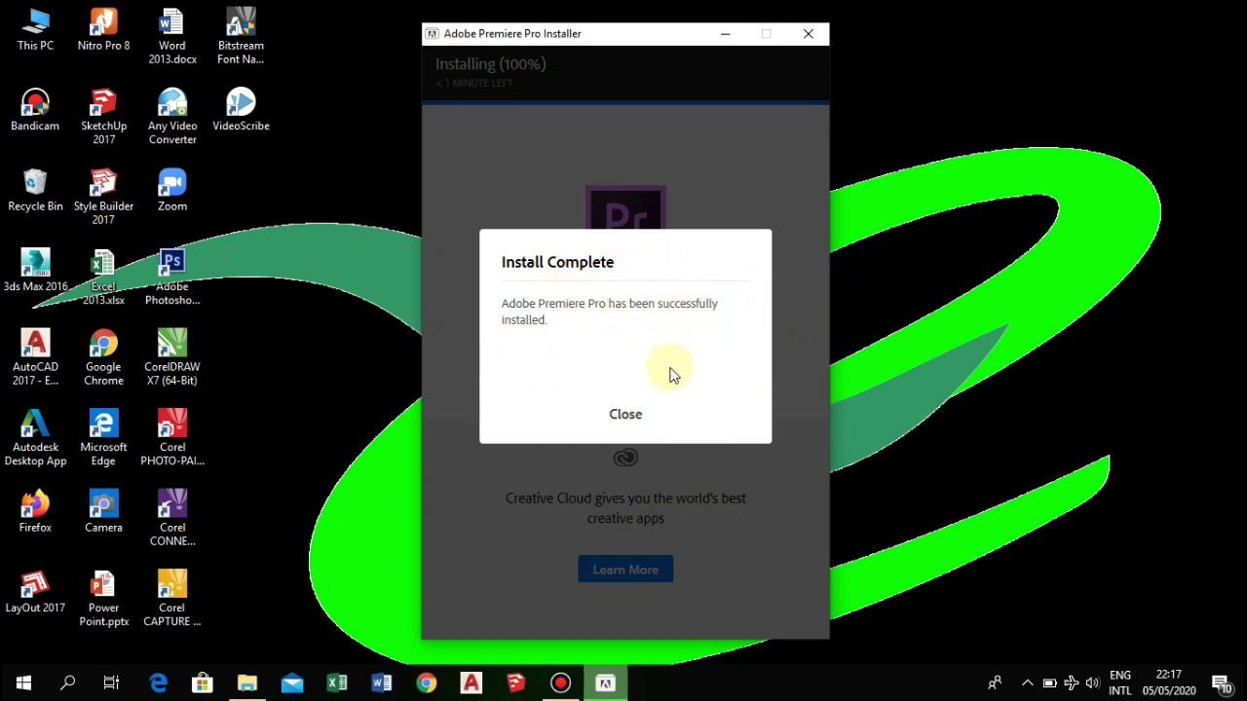
Step: Close the Install Complete dialog and refresh the desktop four times
left_click(624, 427)
left_click(624, 427)
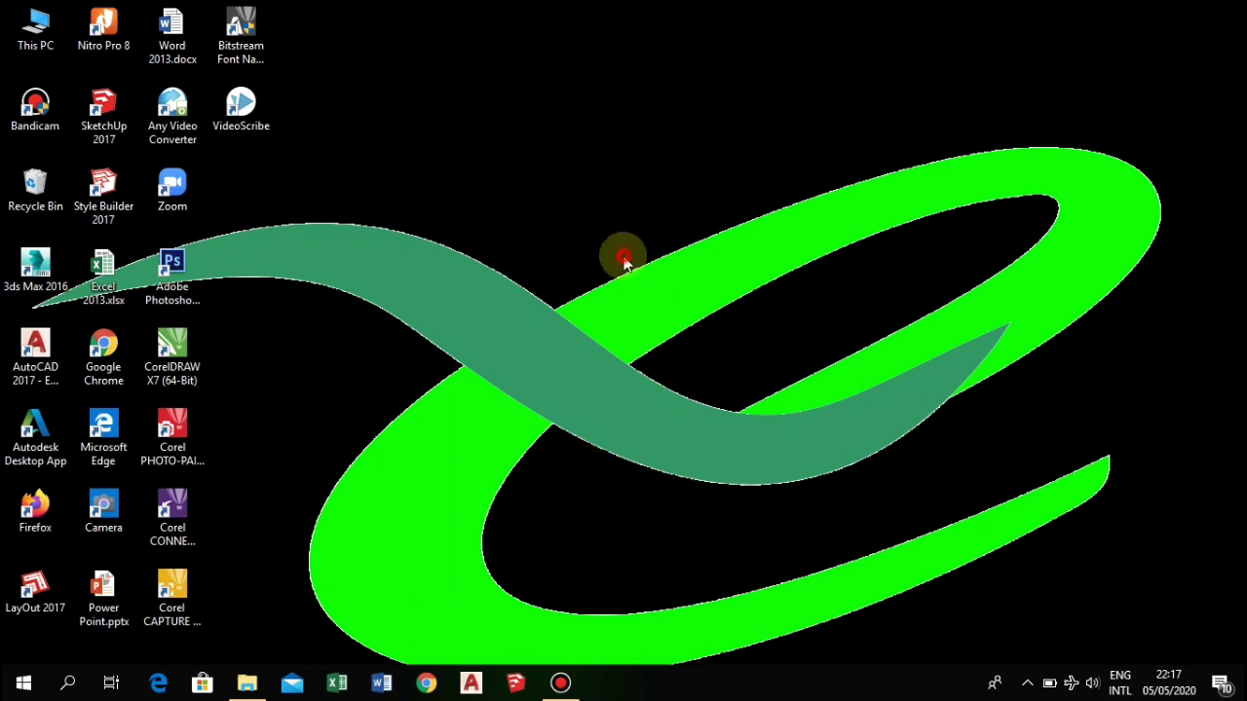
right_click(624, 253)
left_click(673, 314)
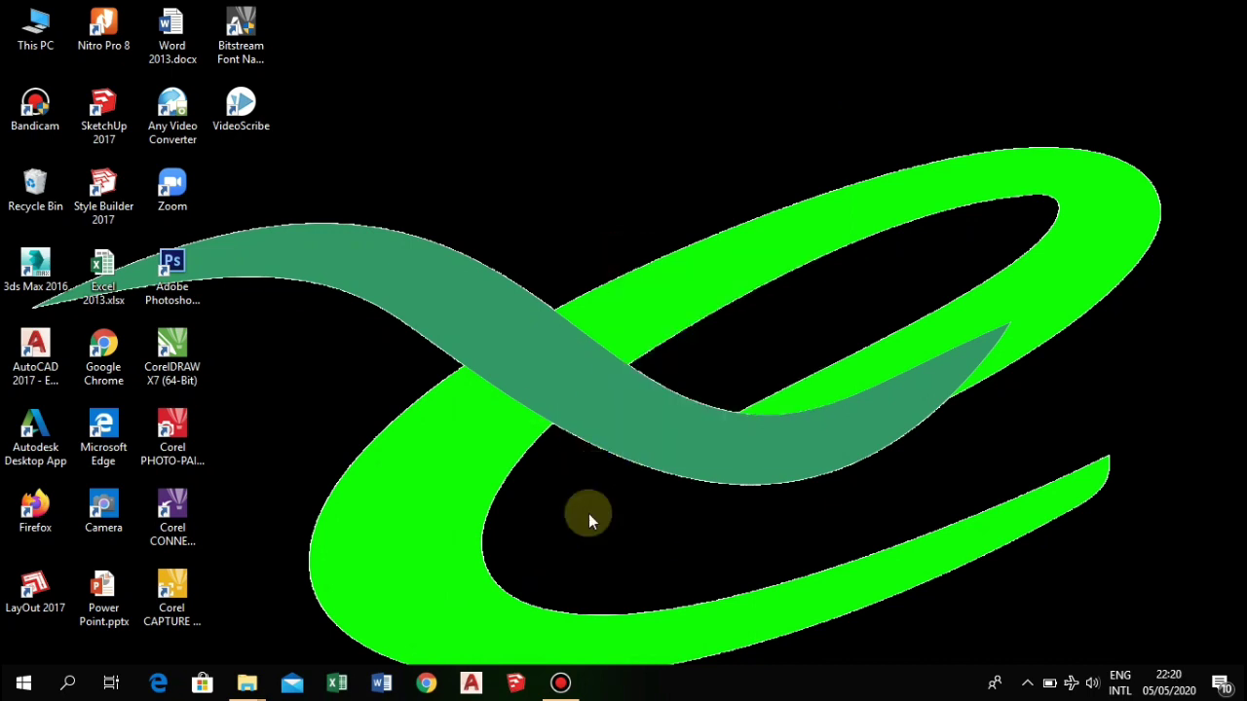
right_click(467, 292)
left_click(566, 341)
right_click(565, 345)
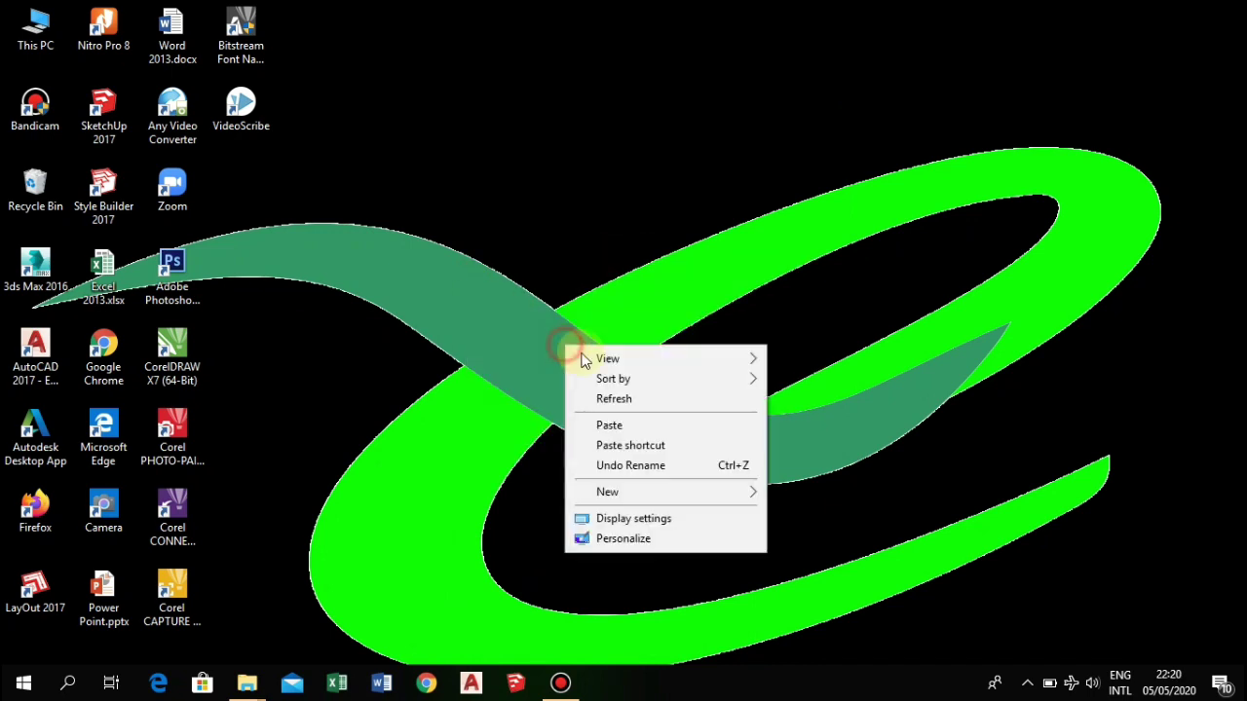
left_click(624, 401)
right_click(504, 331)
left_click(590, 388)
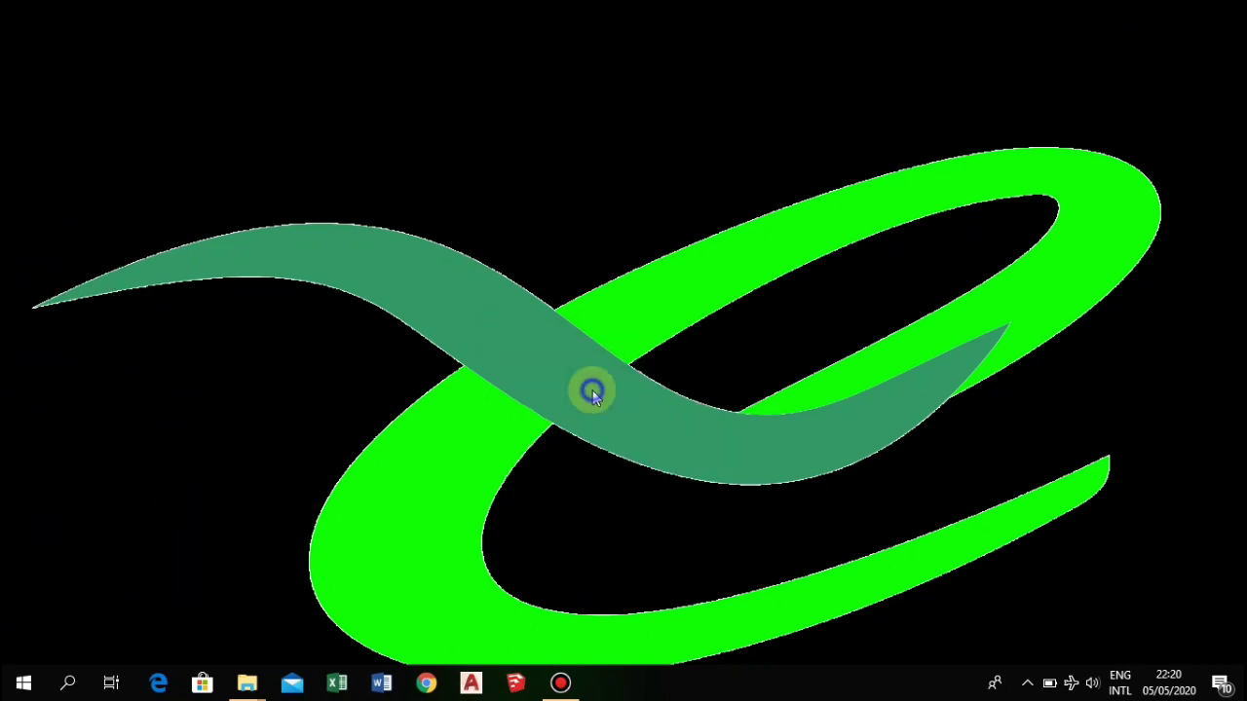
Step: Open the file location of Adobe Premiere Pro 2020 from Start's Recently added list
left_click(21, 684)
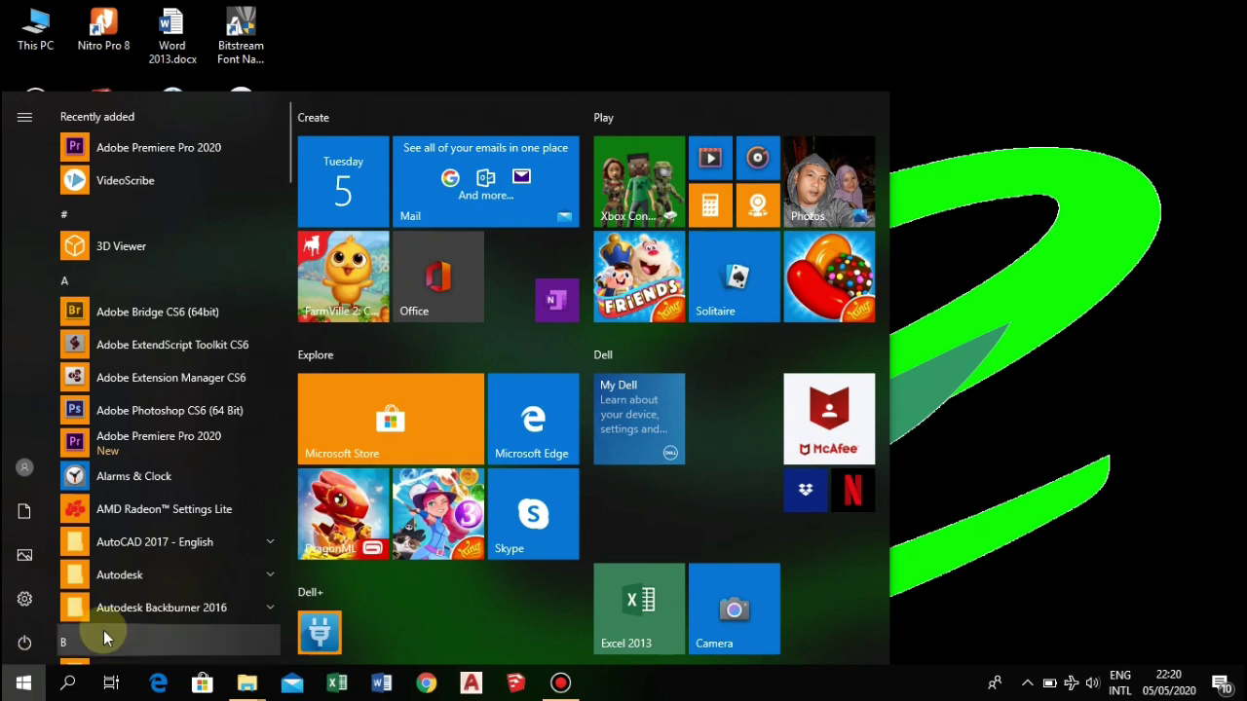
right_click(202, 150)
left_click(290, 201)
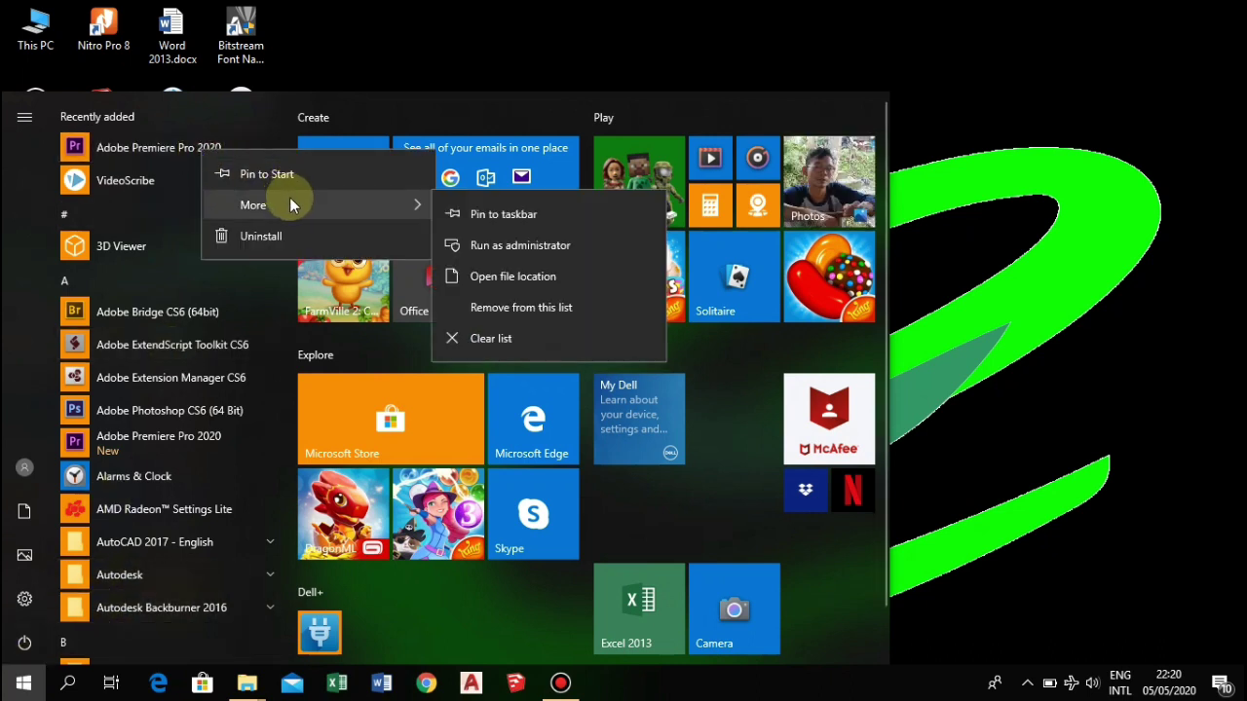
left_click(524, 279)
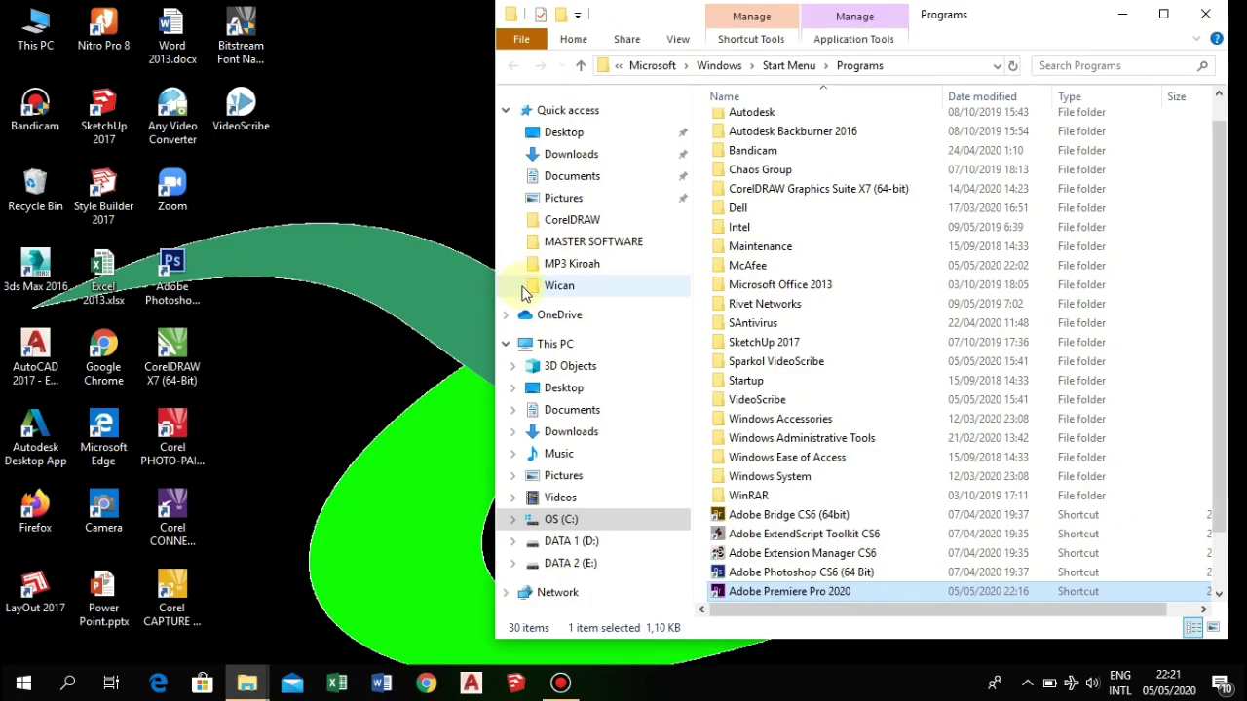
Step: Maximize Explorer and send the Adobe Premiere Pro 2020 shortcut to the desktop
scroll(845, 597, "down", 1)
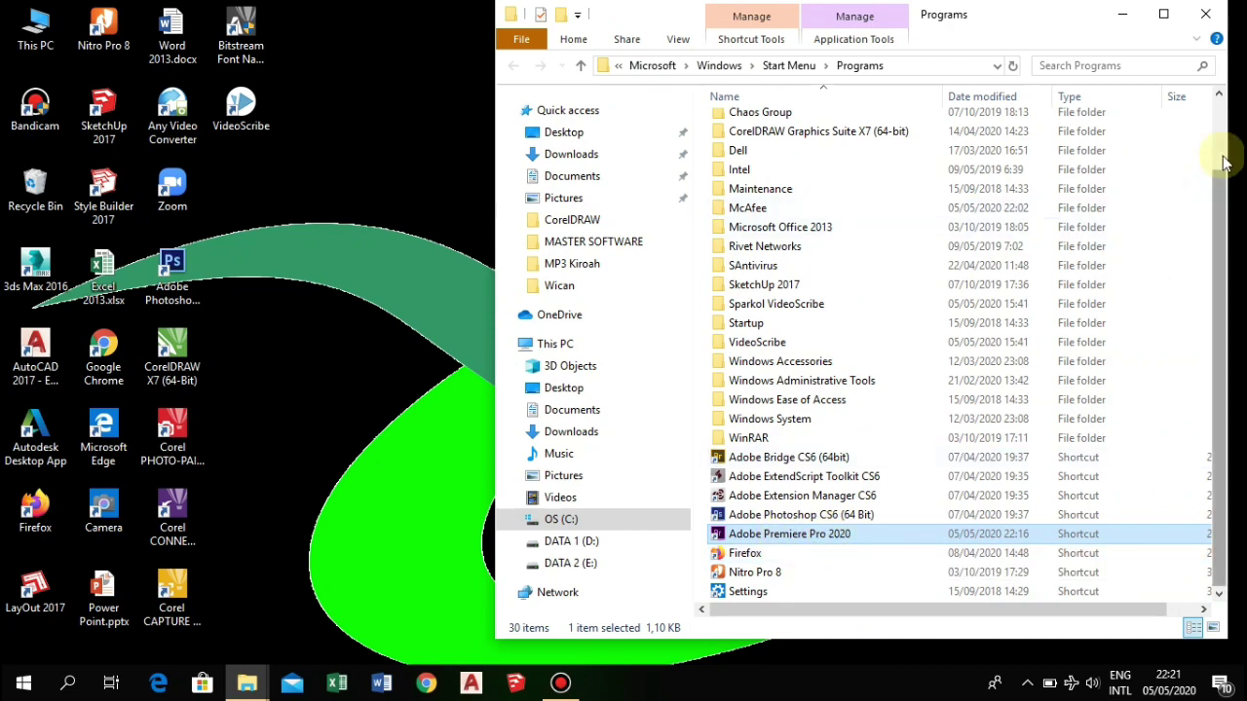
left_click(1164, 14)
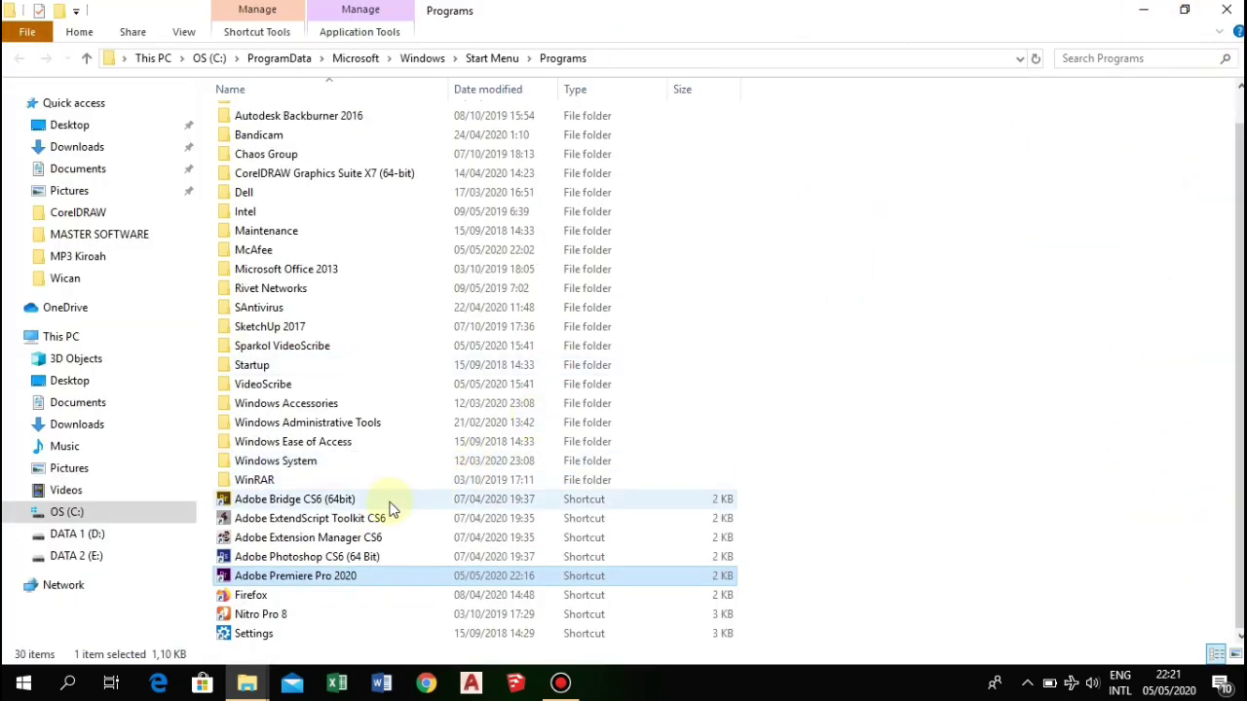
right_click(351, 582)
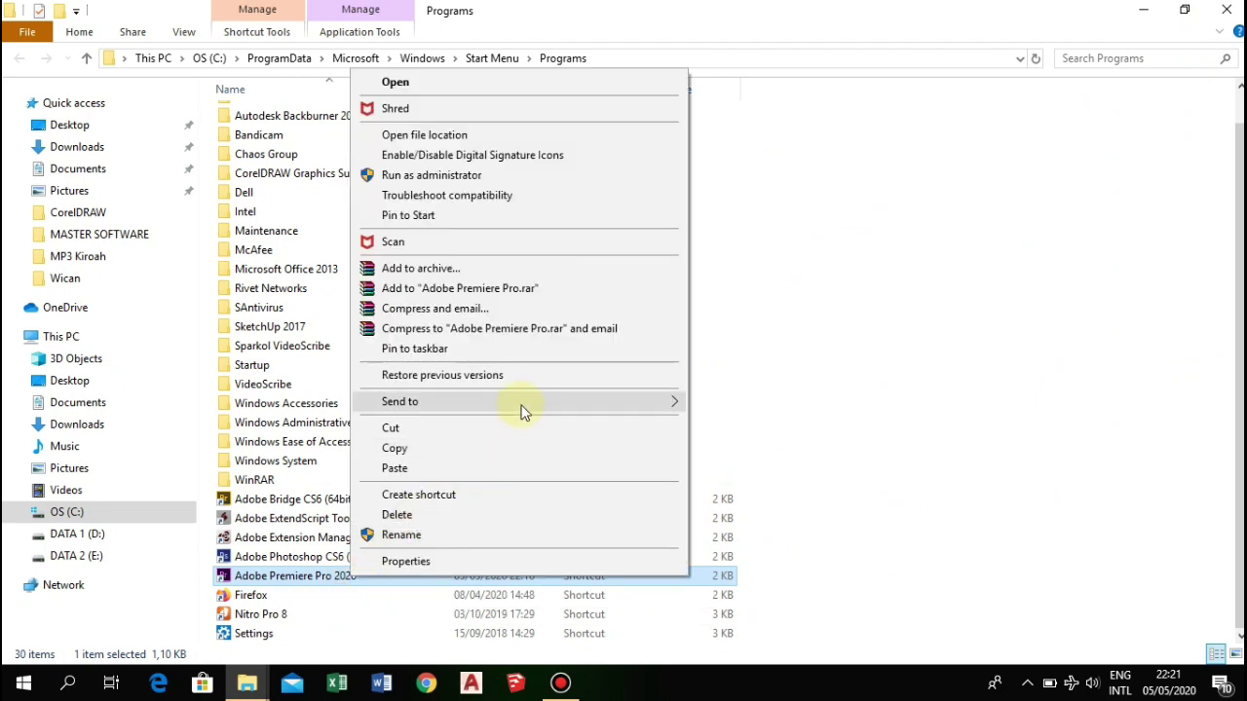
mouse_move(521, 404)
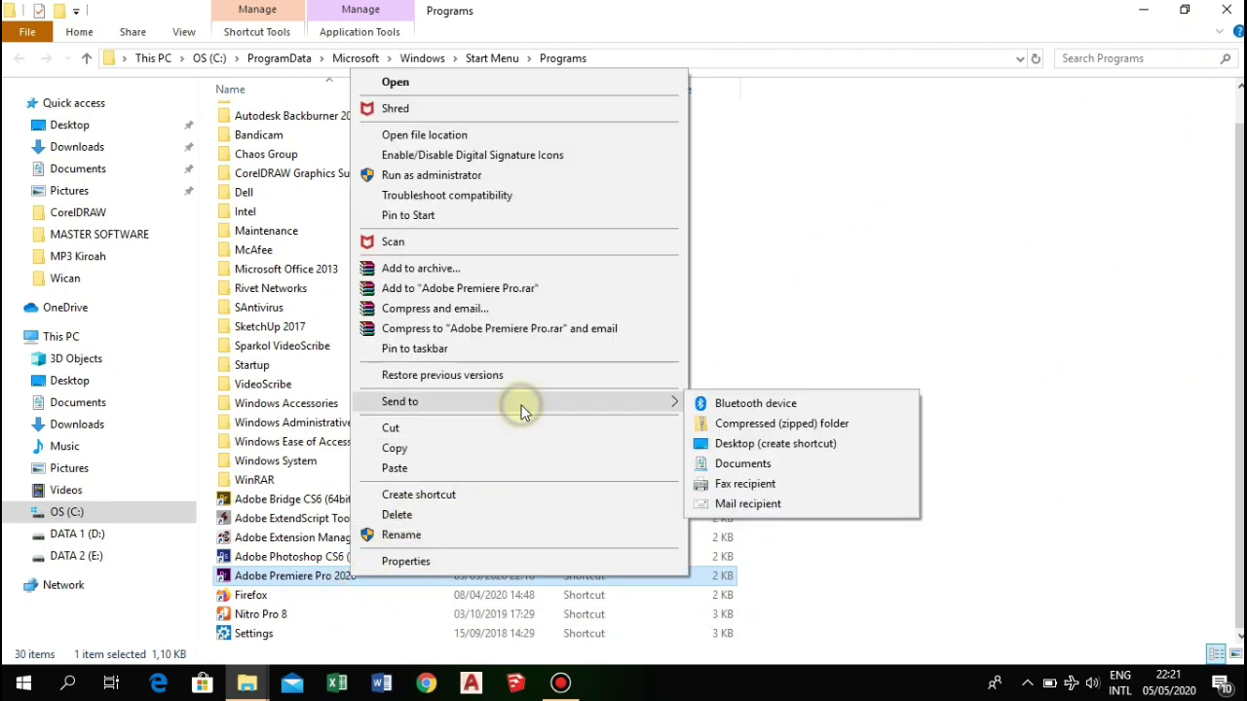
left_click(779, 447)
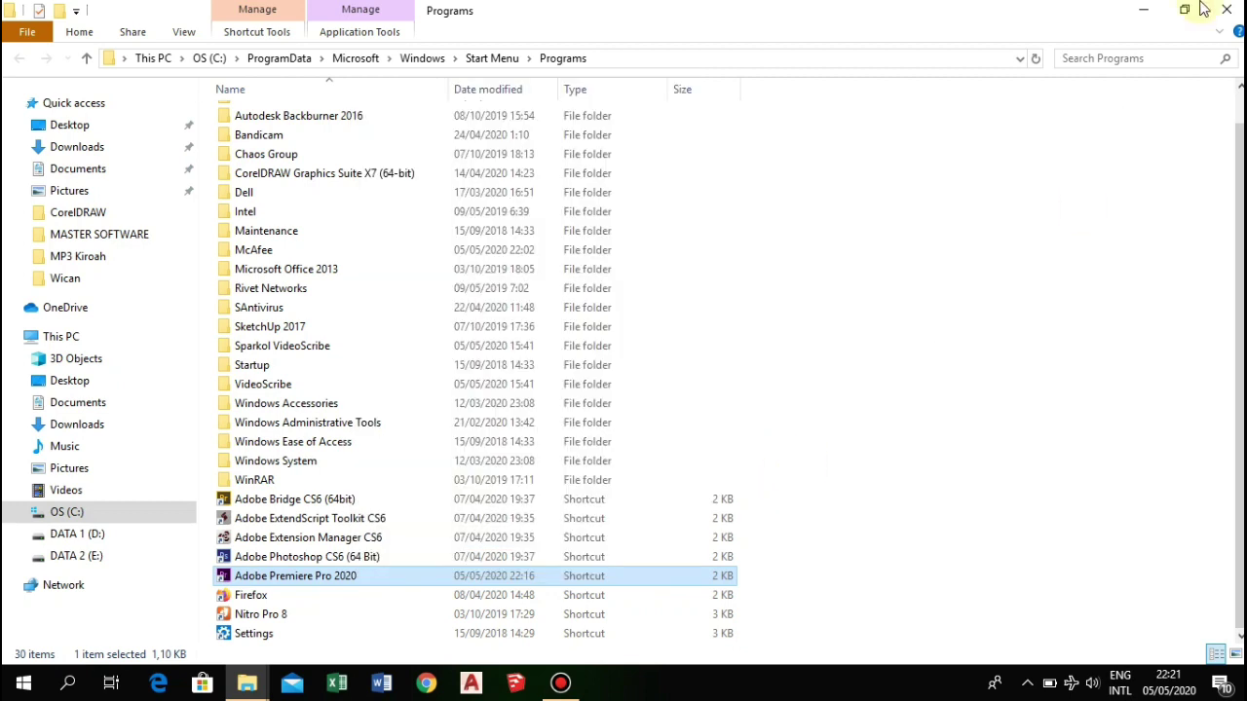
Step: Minimize Explorer, refresh the desktop, and run the Adobe Premiere Pro 2020 icon as administrator
left_click(1149, 9)
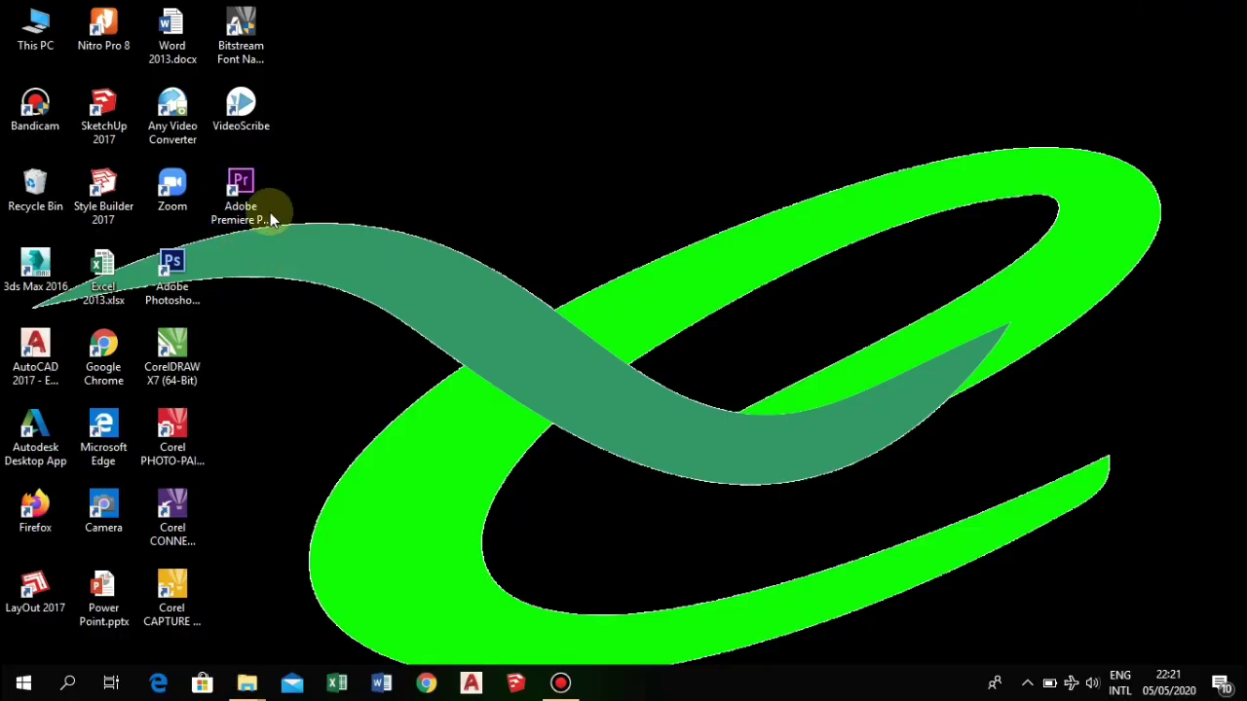
right_click(417, 155)
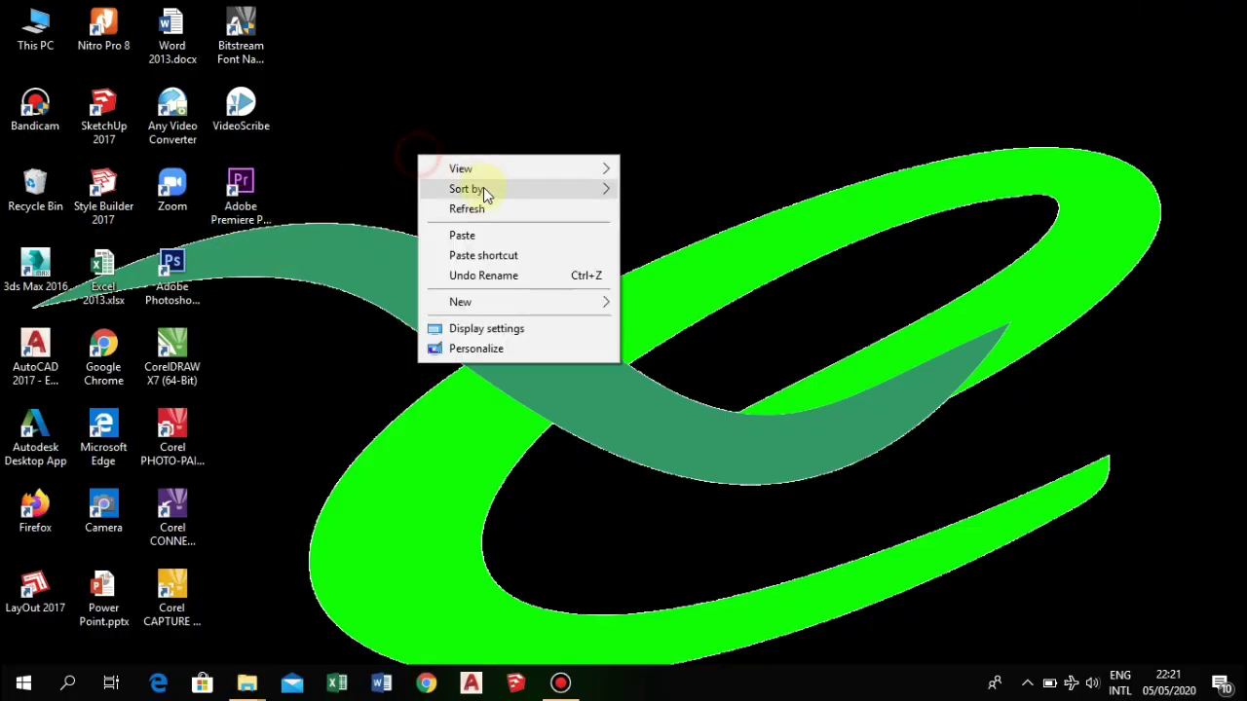
left_click(472, 209)
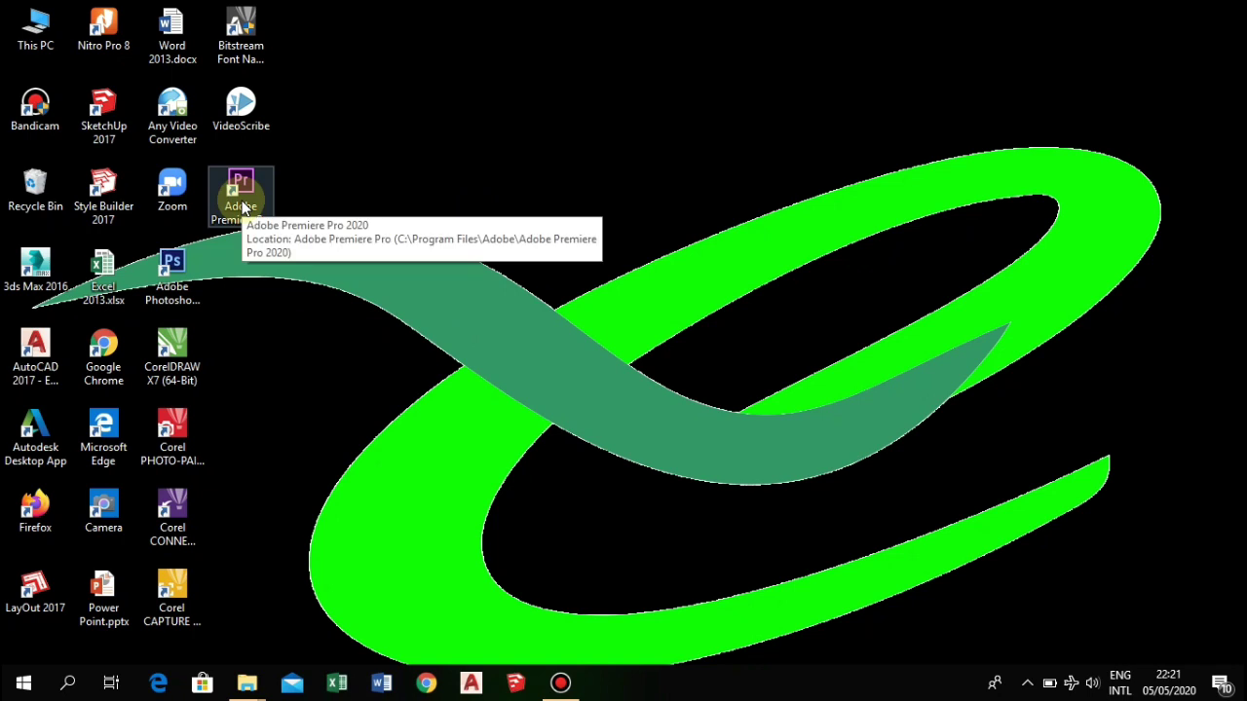
right_click(242, 207)
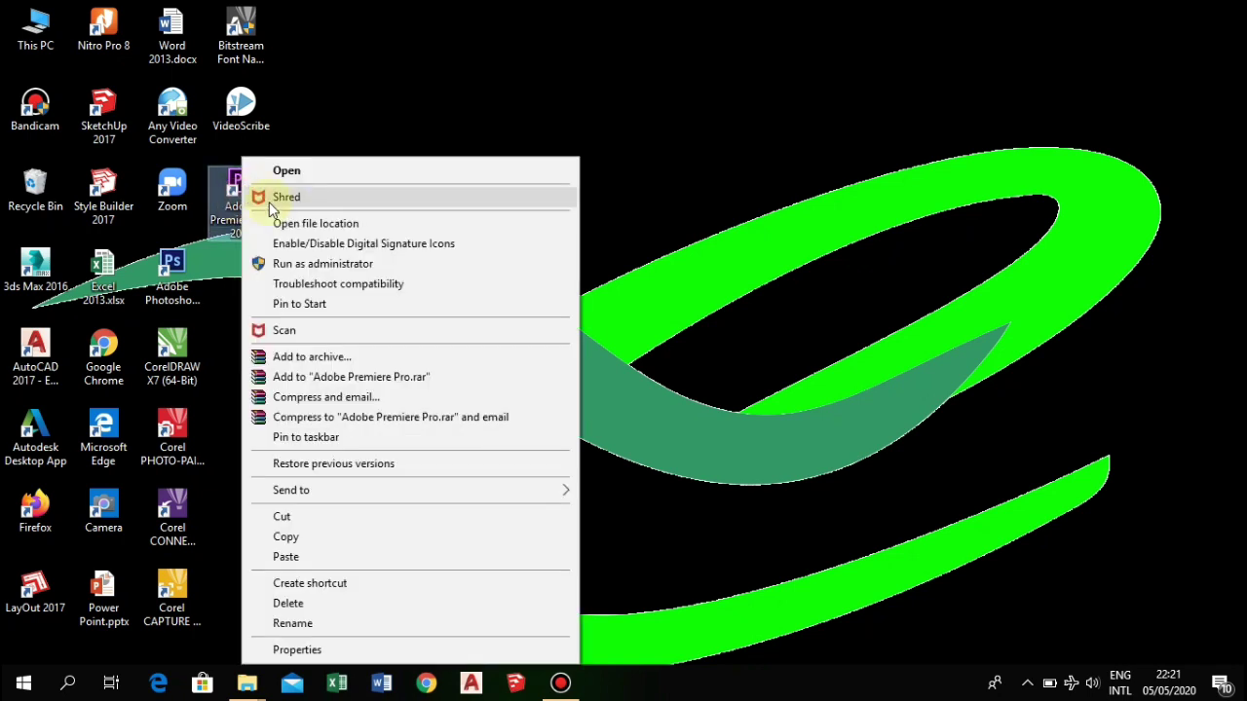
left_click(335, 264)
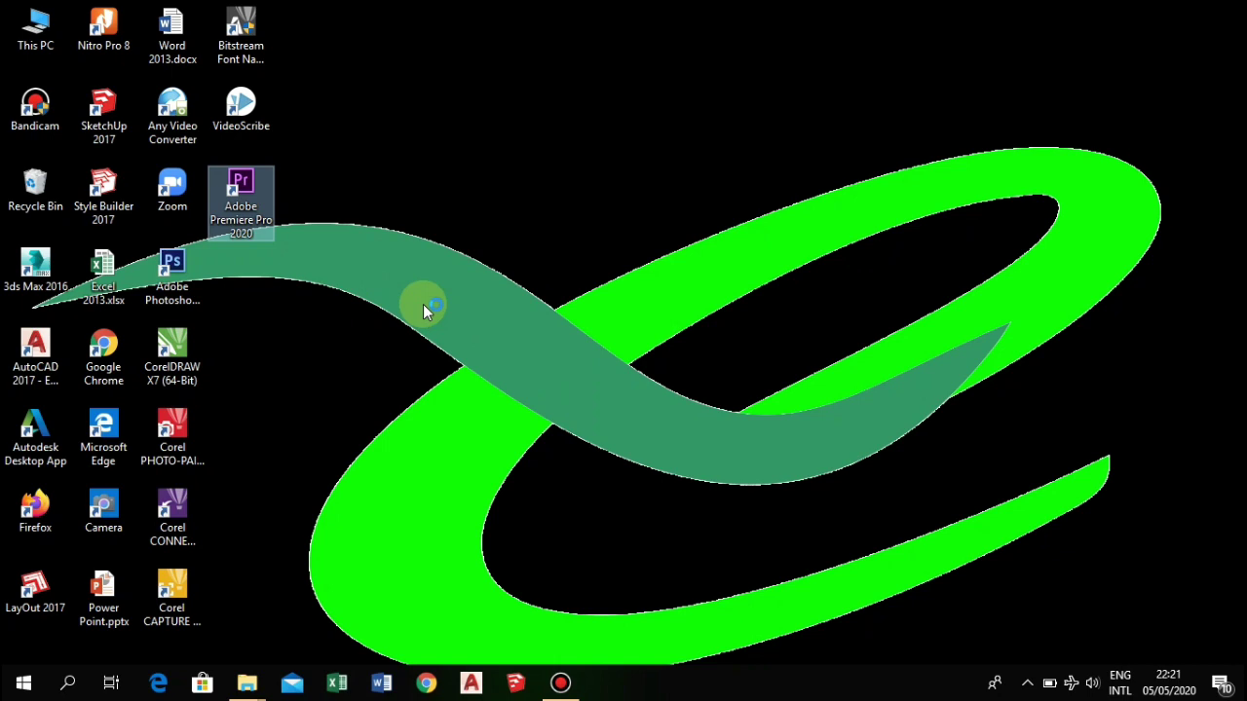
left_click(502, 485)
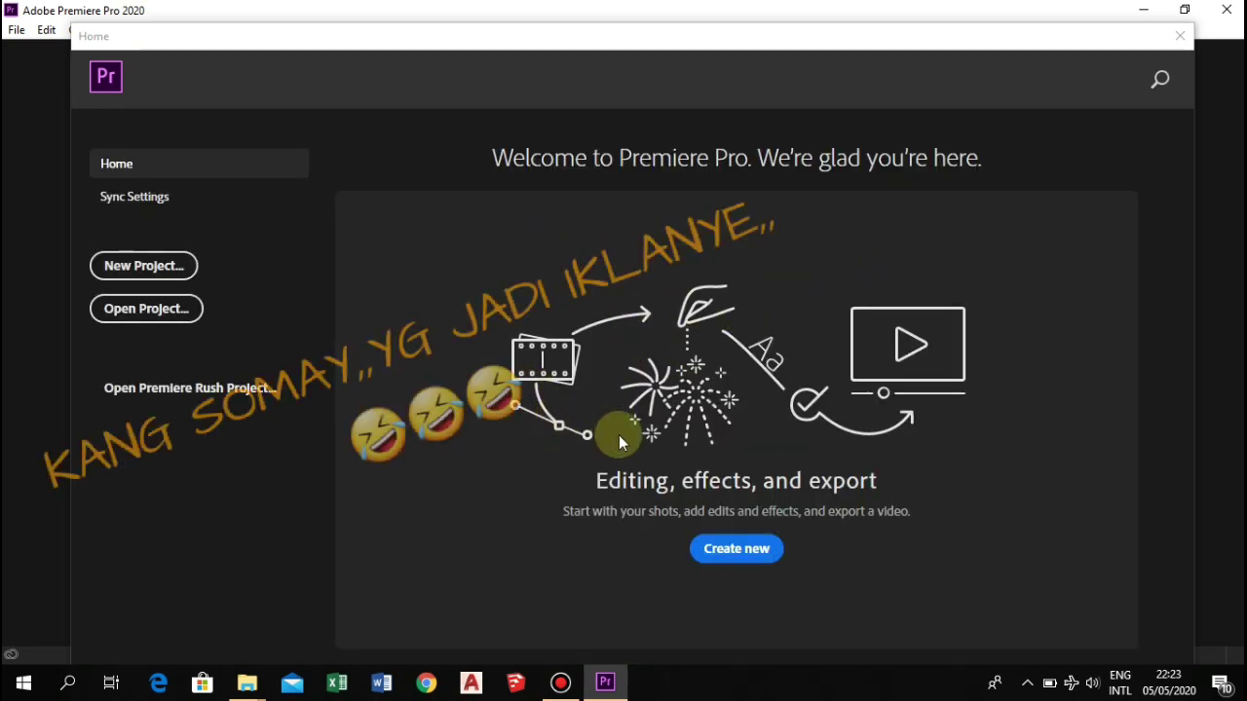
Step: Create a project named Untitled with default location, Scratch Disks and Ingest Settings
left_click(163, 269)
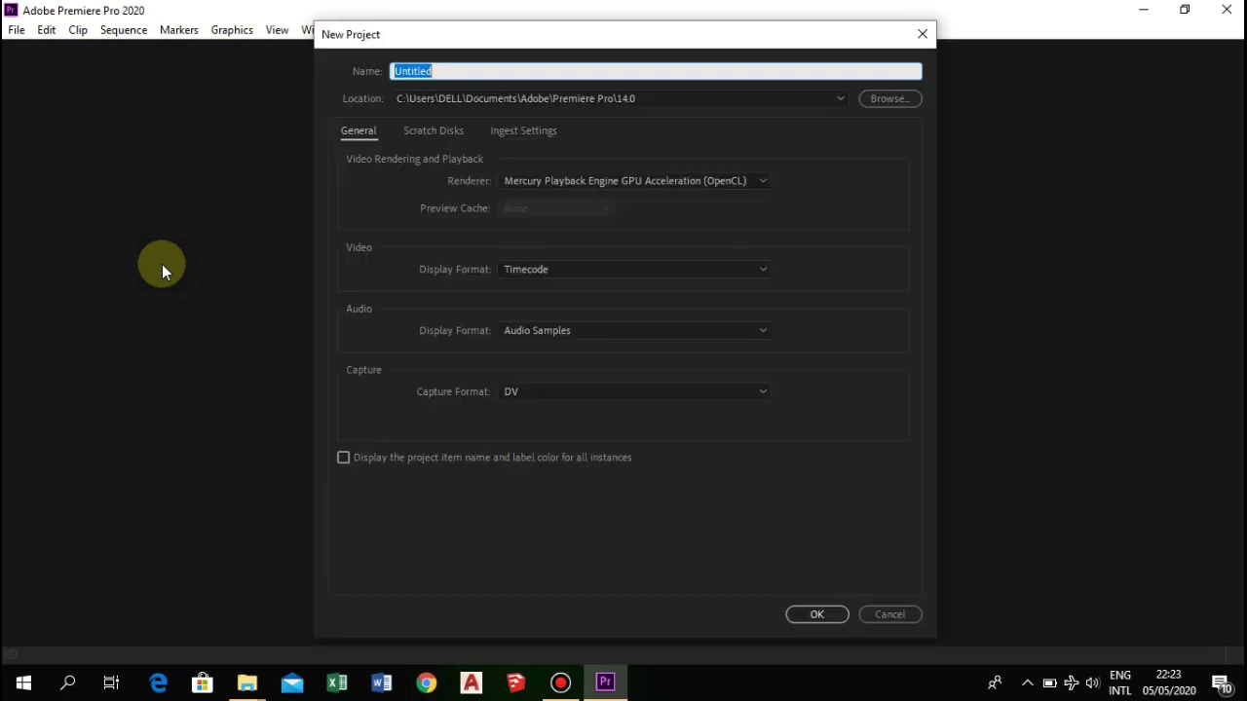
left_click(449, 139)
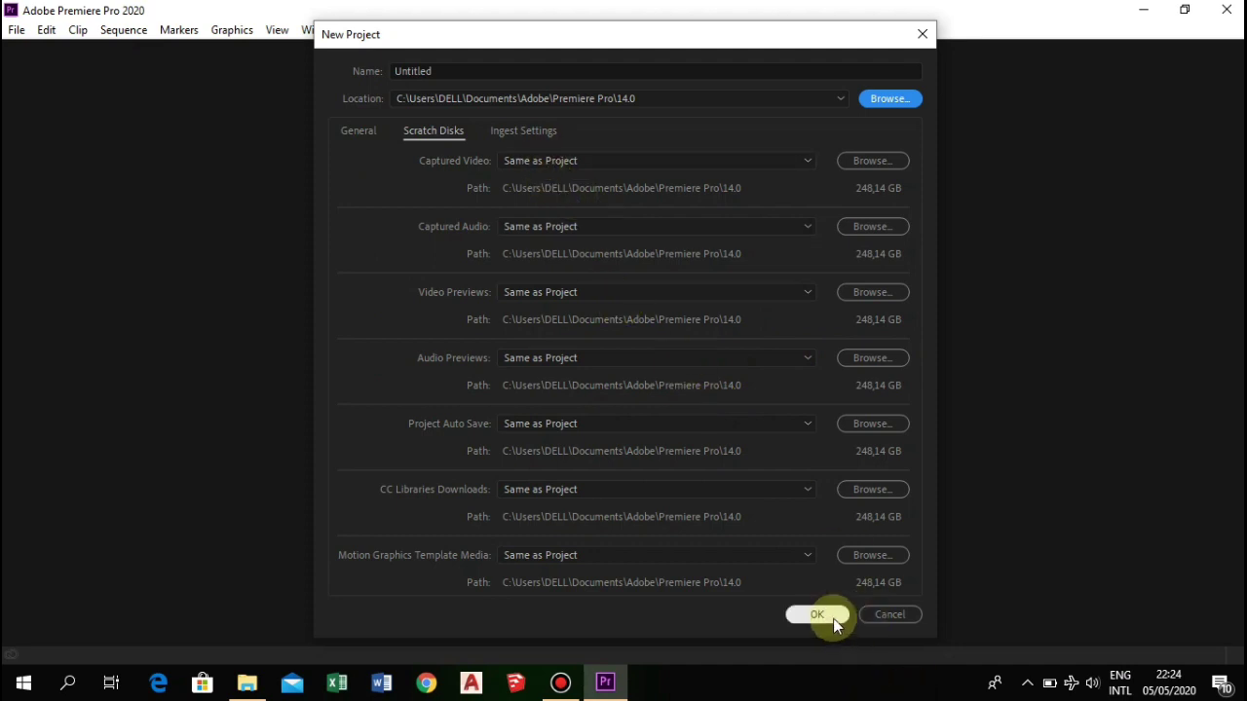
left_click(494, 71)
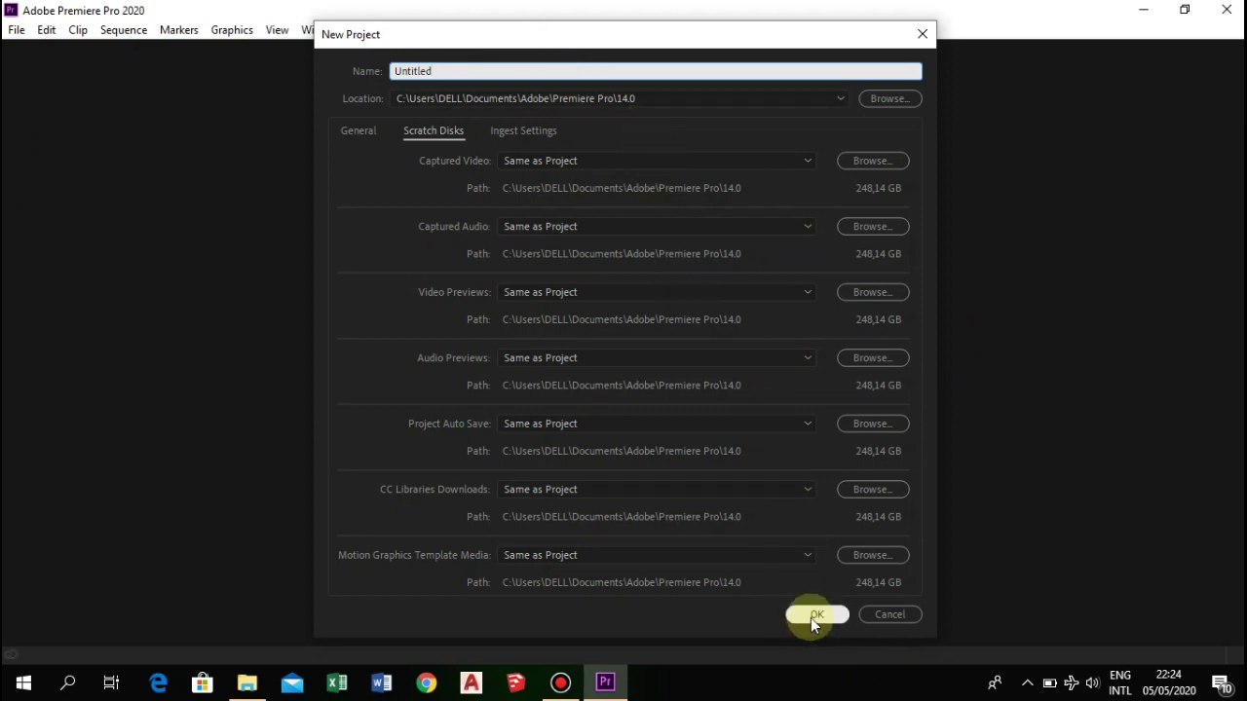
left_click(543, 134)
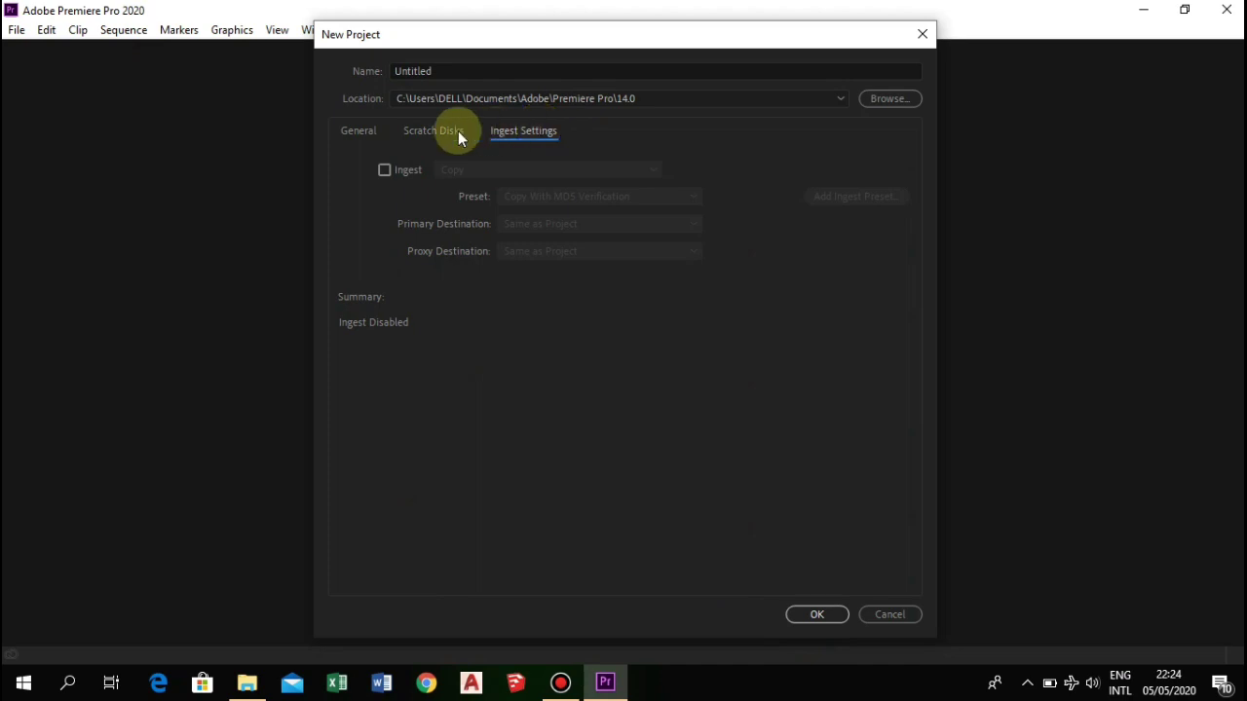
left_click(369, 133)
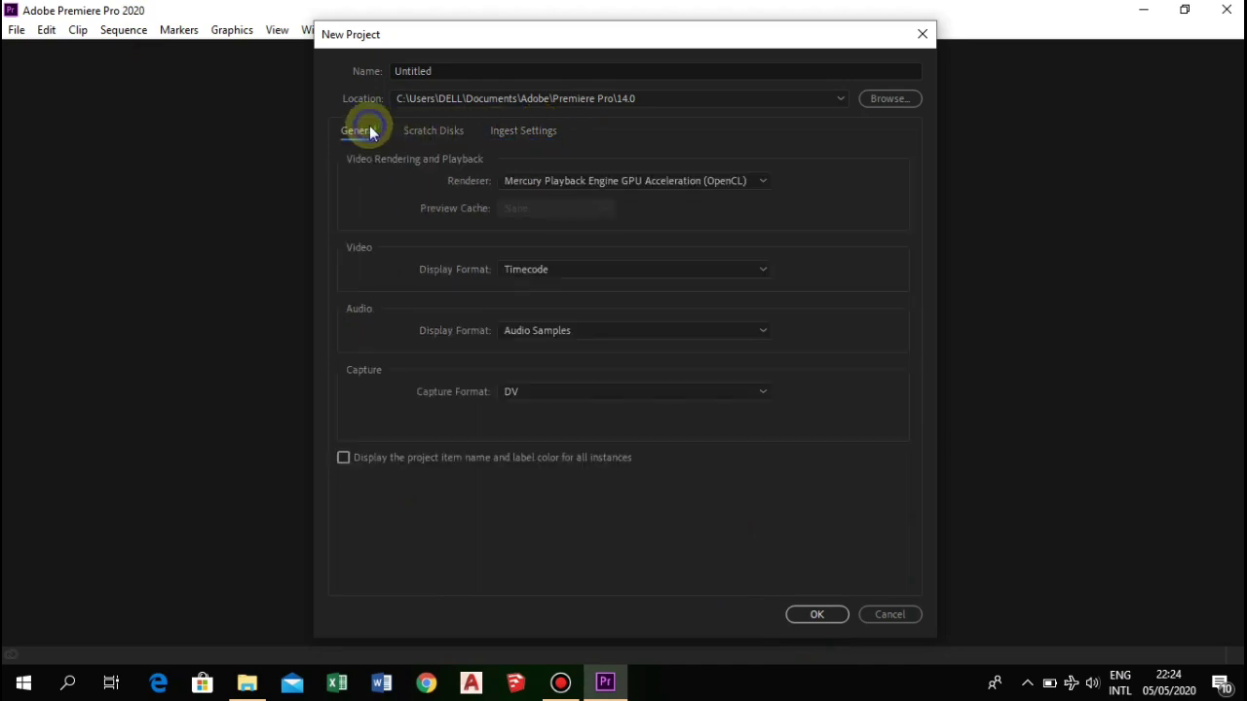
left_click(808, 615)
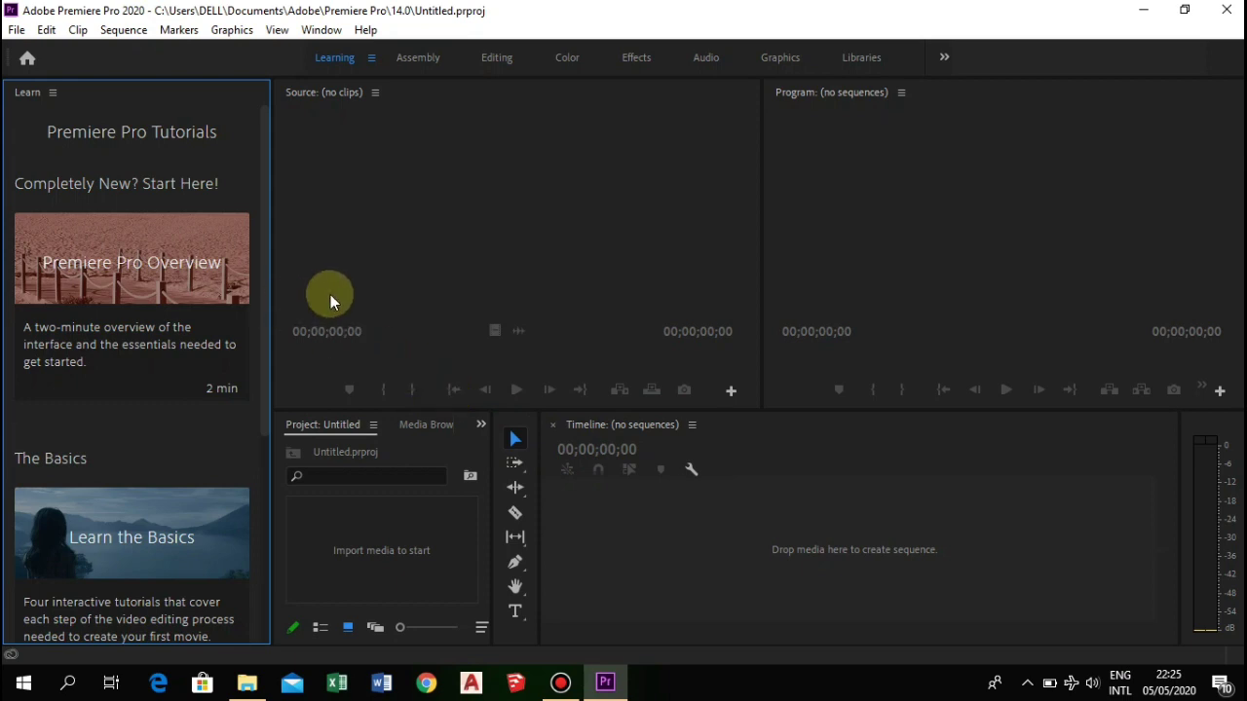
Step: Wait for Untitled.prproj to open with the Learn panel listing tutorials
mouse_move(185, 280)
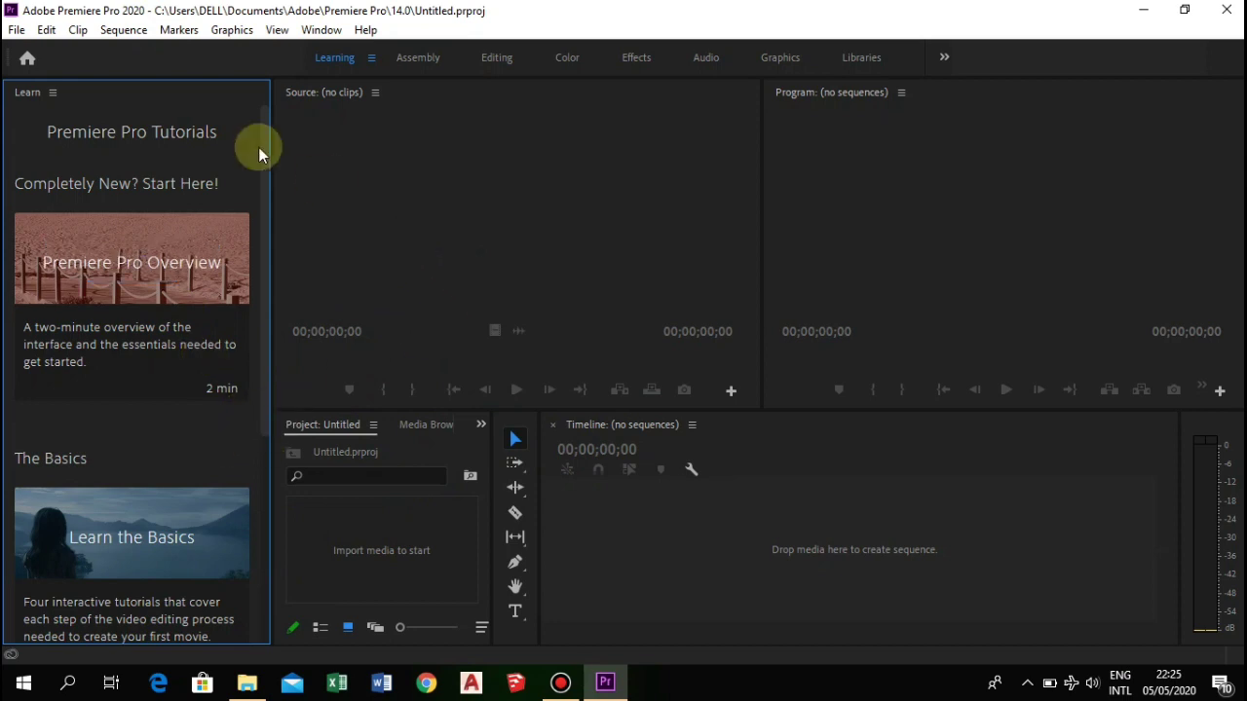
Step: Close the Learn panel, then make the Program and Source monitors active
left_click(52, 94)
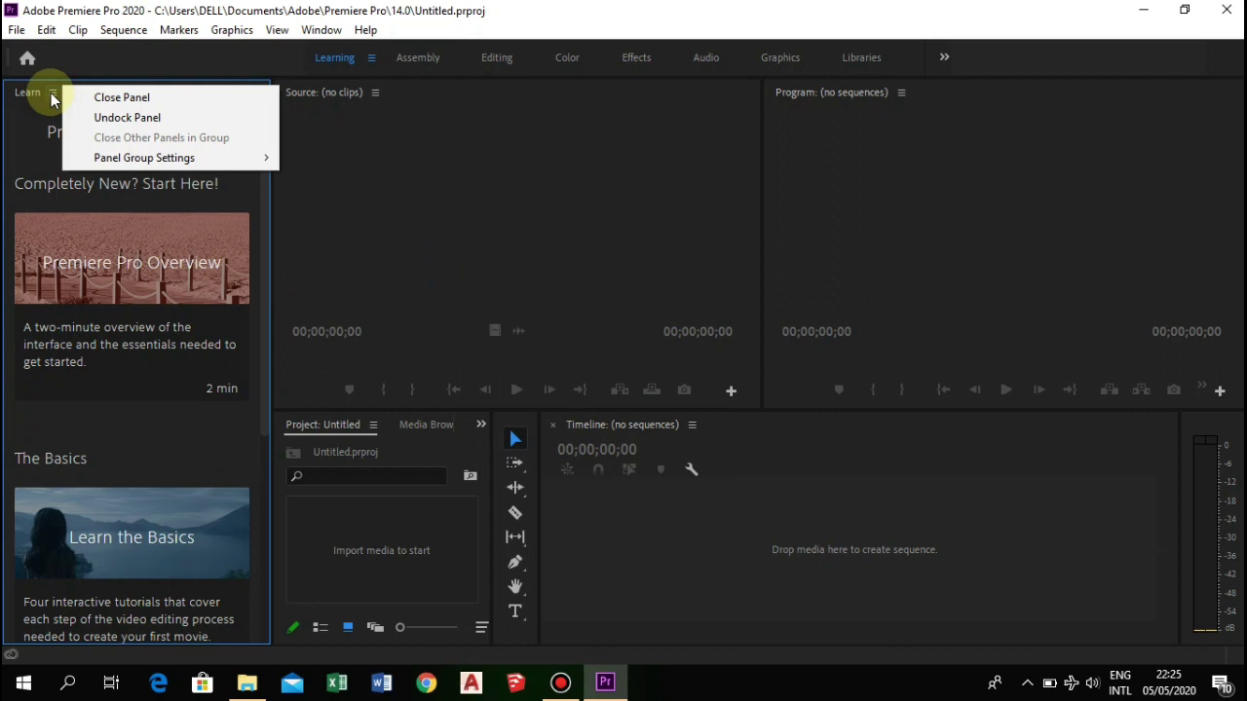
left_click(114, 97)
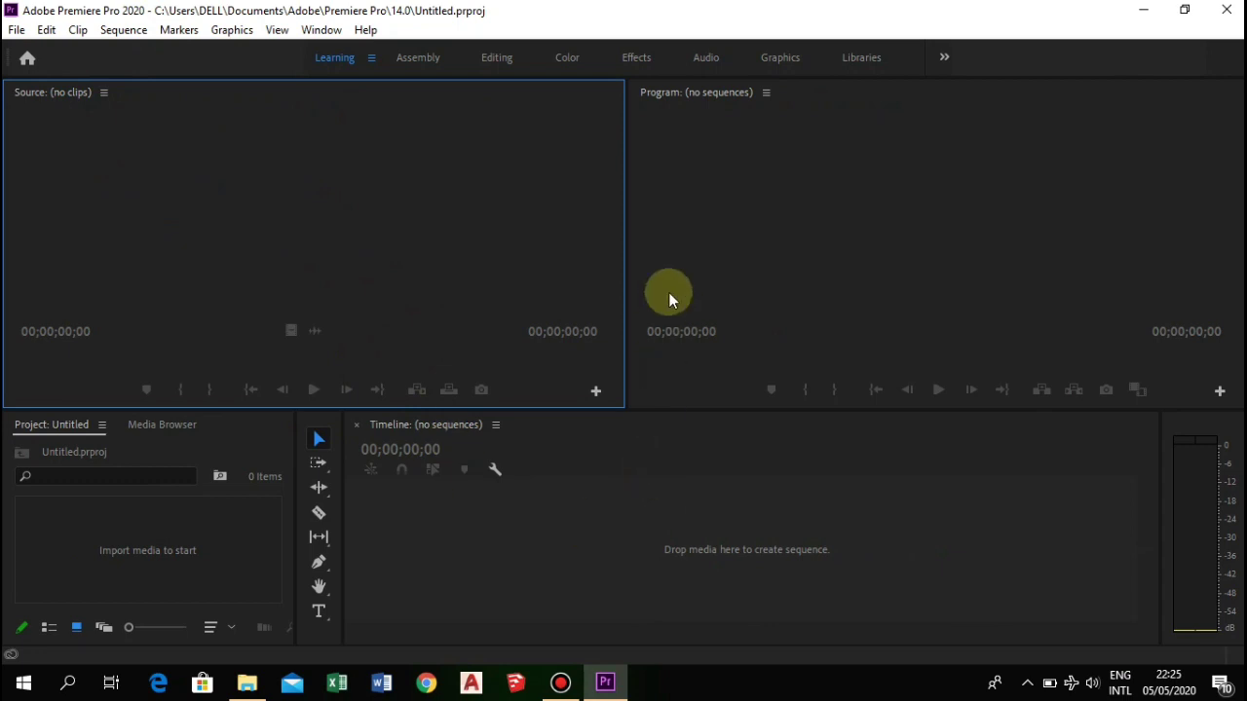
left_click(721, 229)
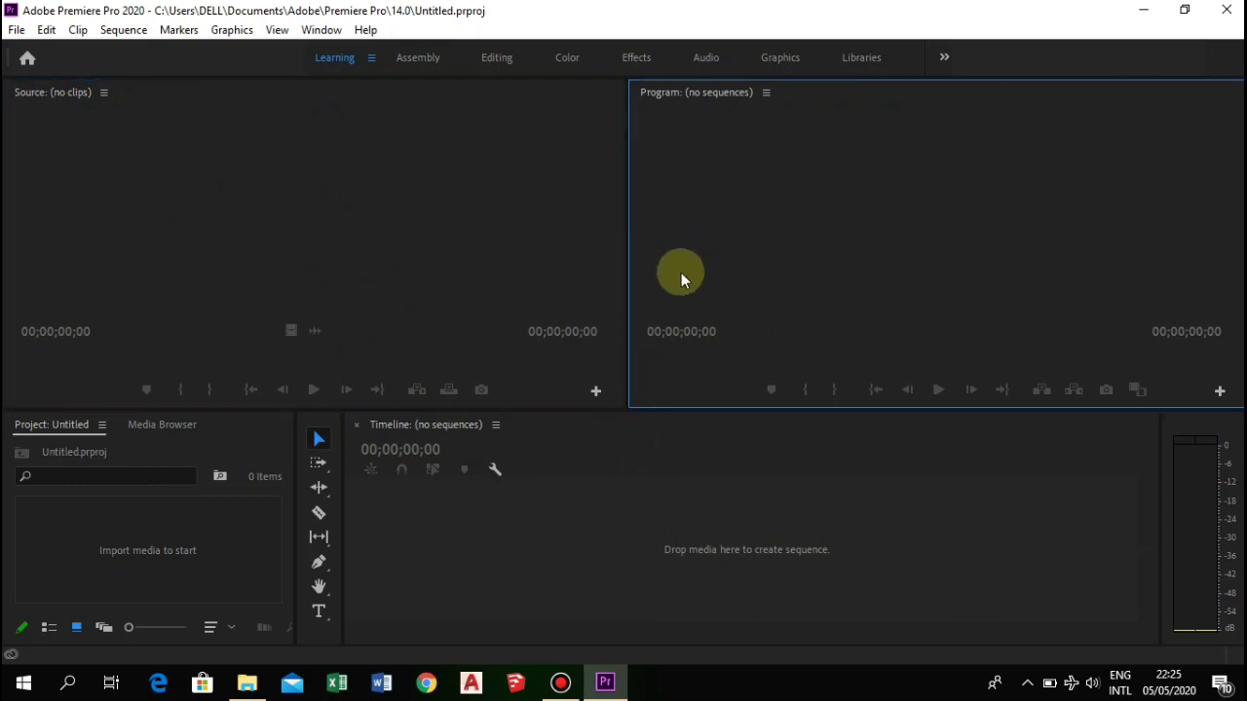
left_click(406, 224)
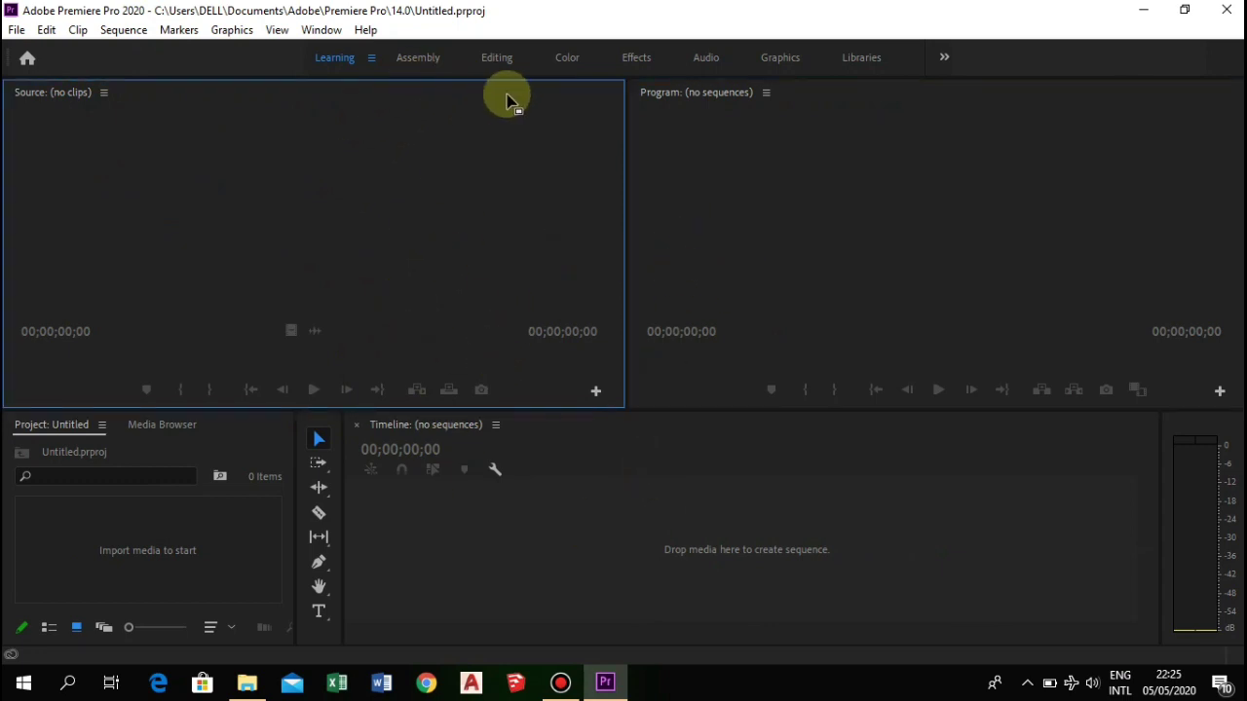